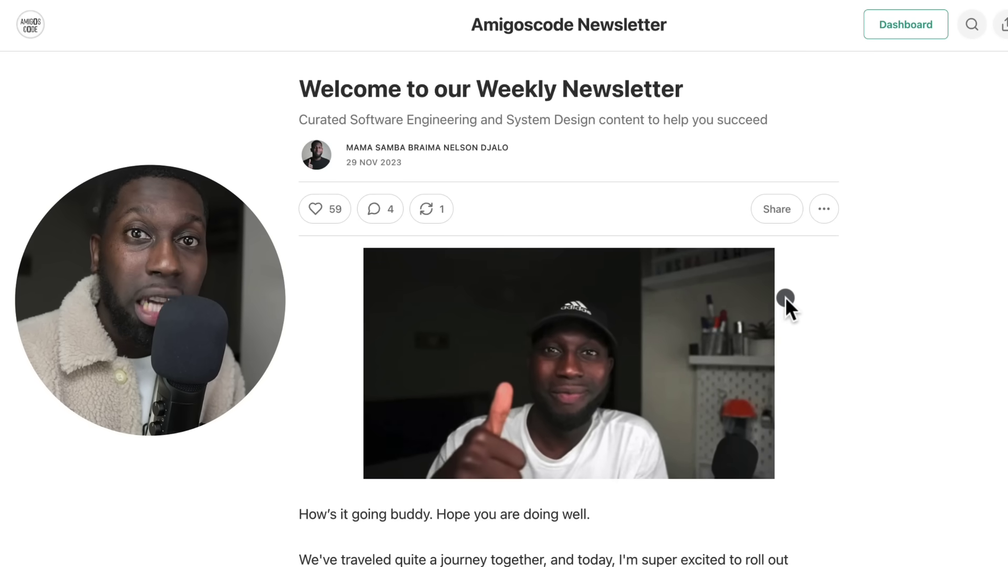
Look through the newsletter post, including its list of upcoming topics and the software architectural patterns diagram.
scroll(759, 371, "down", 10)
scroll(759, 371, "down", 10)
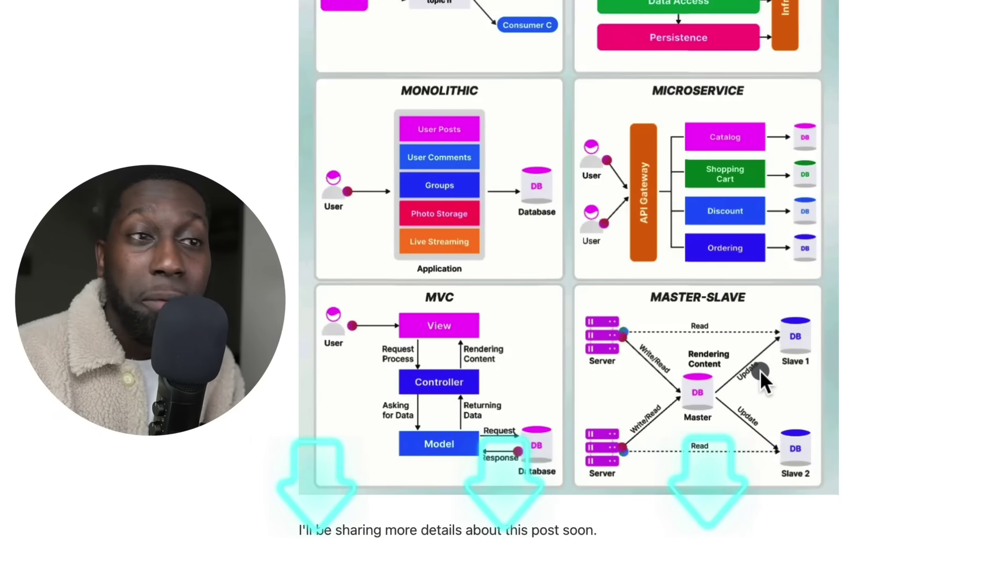
scroll(760, 370, "down", 6)
scroll(760, 370, "up", 15)
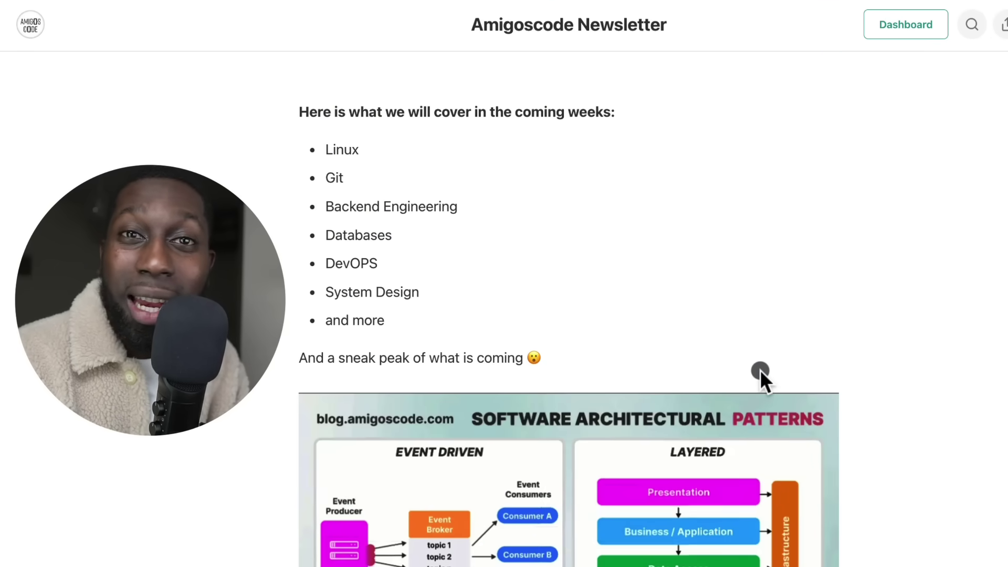
scroll(761, 370, "up", 8)
scroll(760, 369, "up", 5)
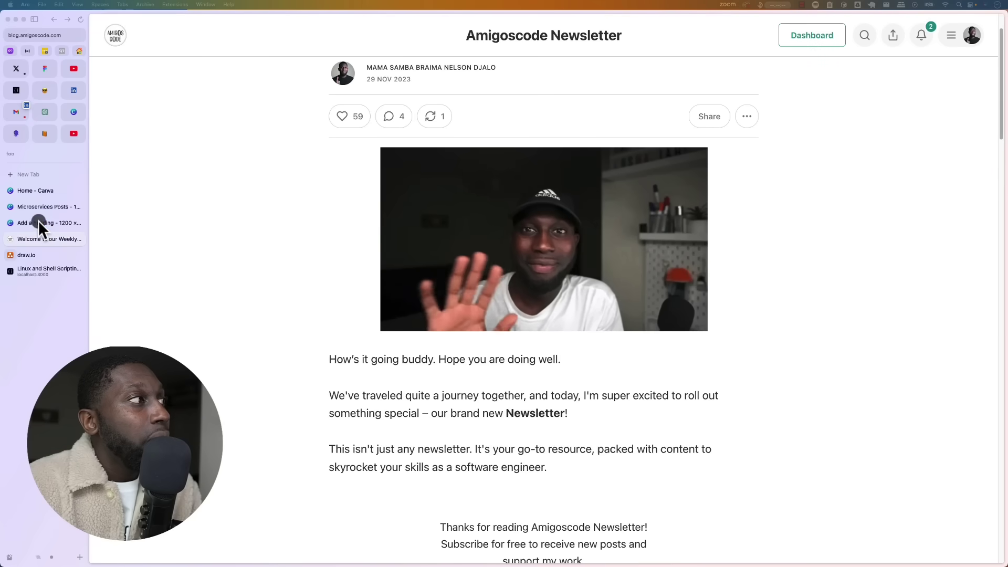
Switch to the "Add a heading" design in Canva and browse its design, element and text libraries.
left_click(39, 222)
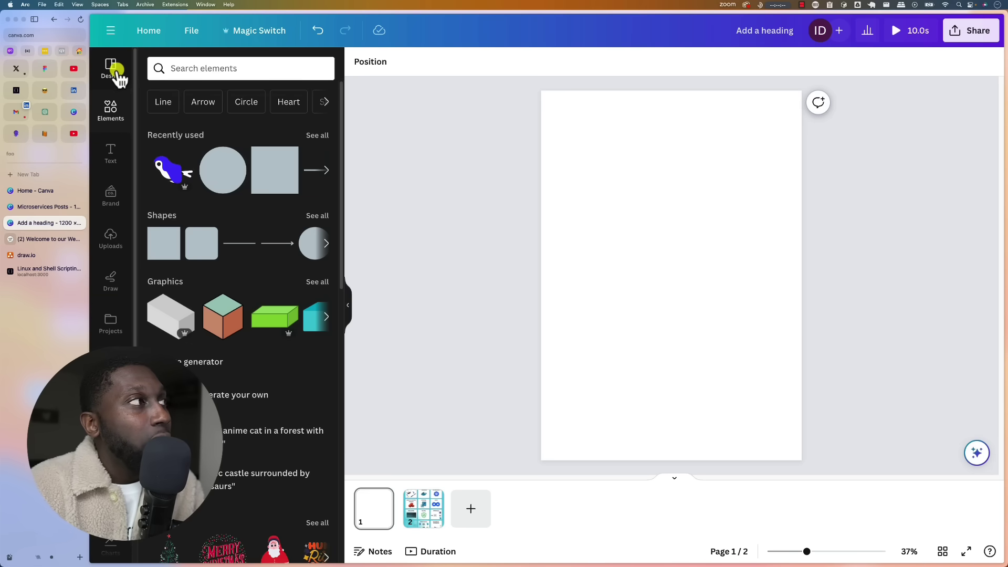
left_click(111, 70)
left_click(113, 116)
left_click(107, 152)
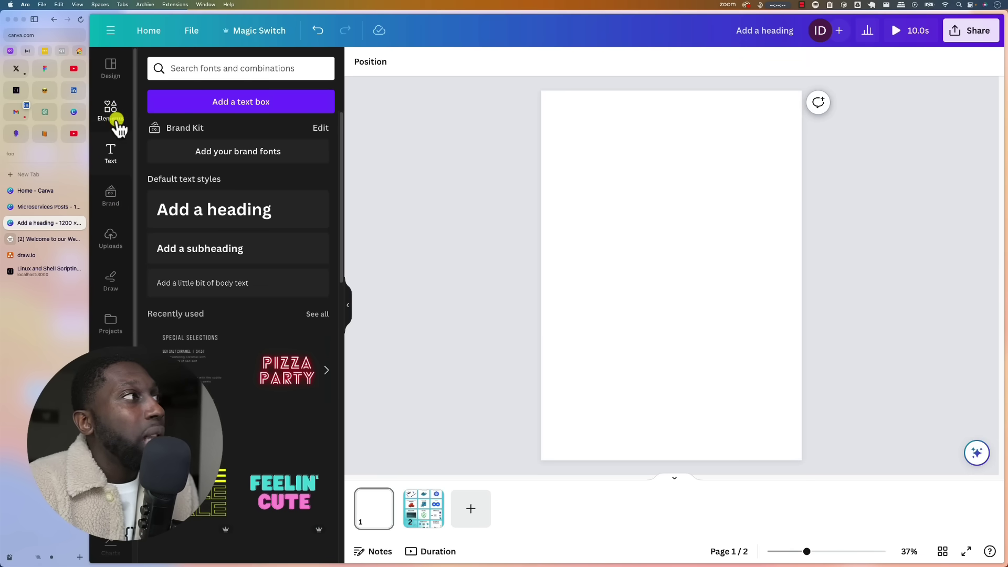
Search the elements library for "bird".
left_click(112, 112)
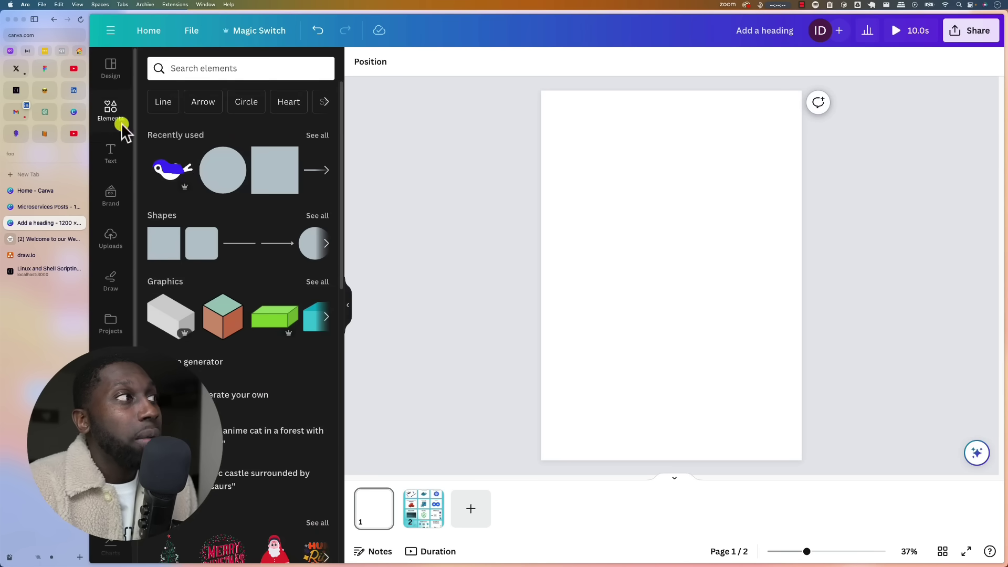
left_click(193, 78)
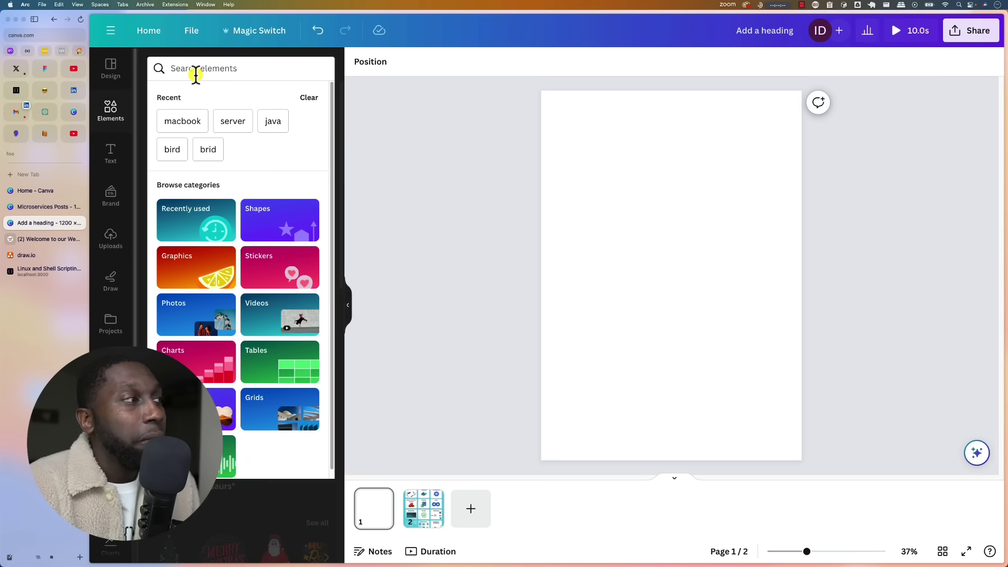
type("bird")
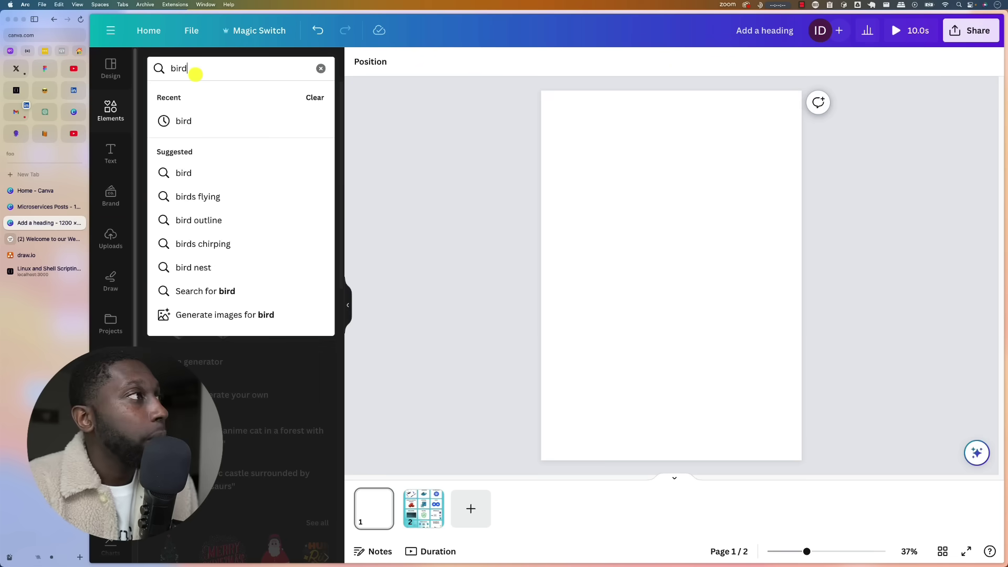
key("Return")
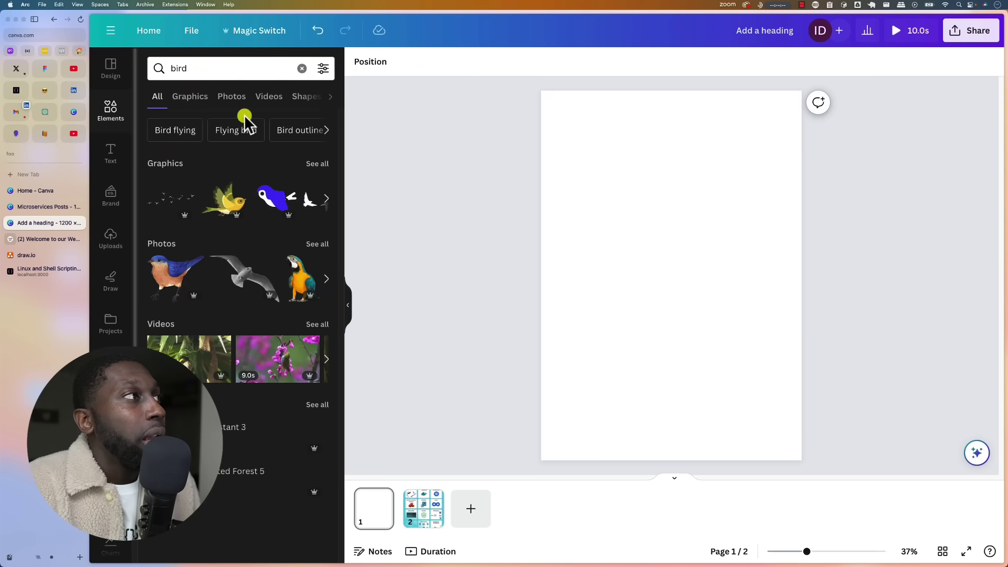
Refine the element search to "bird stickers" and add the bee from the full set of graphics to page 1.
left_click(206, 66)
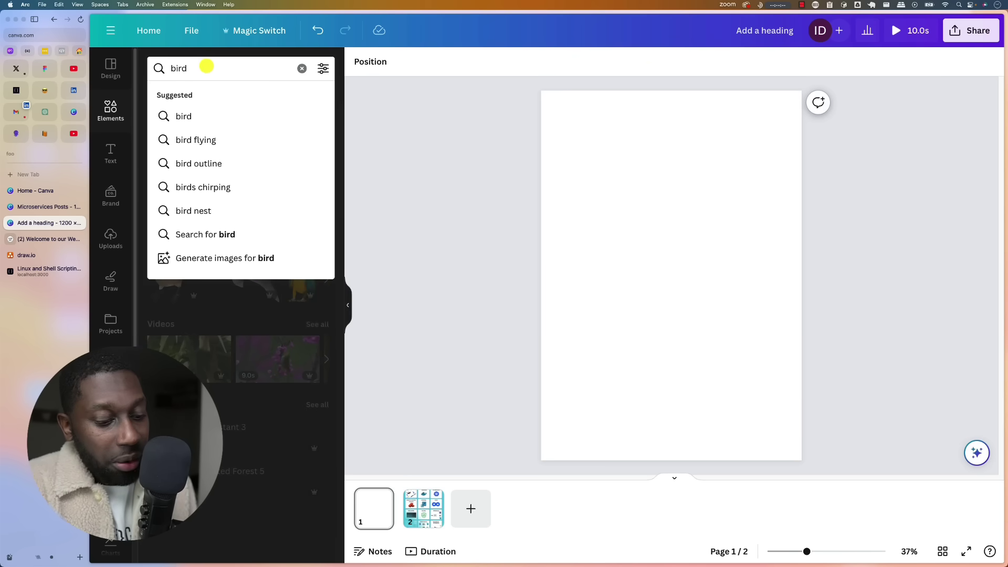
type("st")
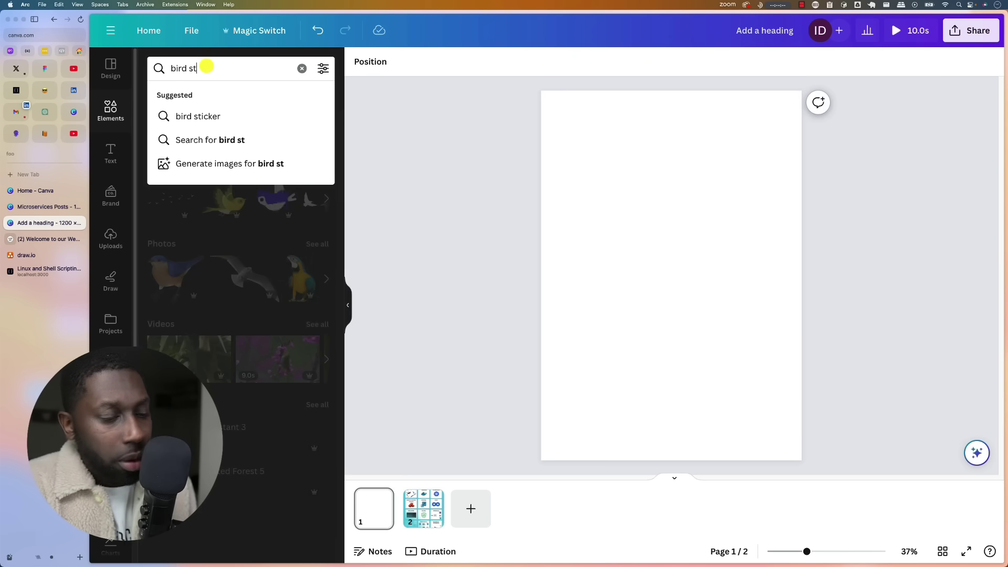
type("ickers")
key("Return")
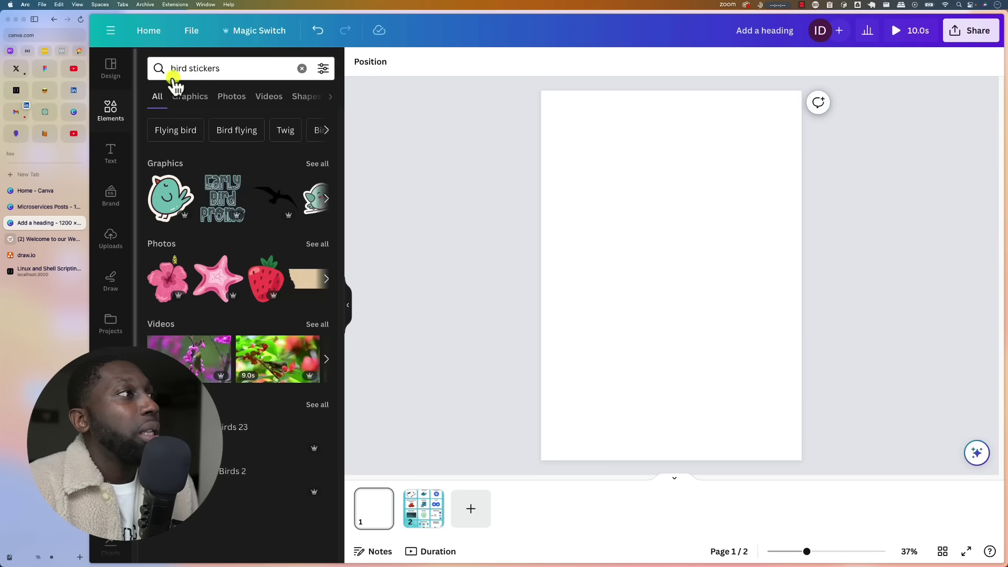
left_click(318, 166)
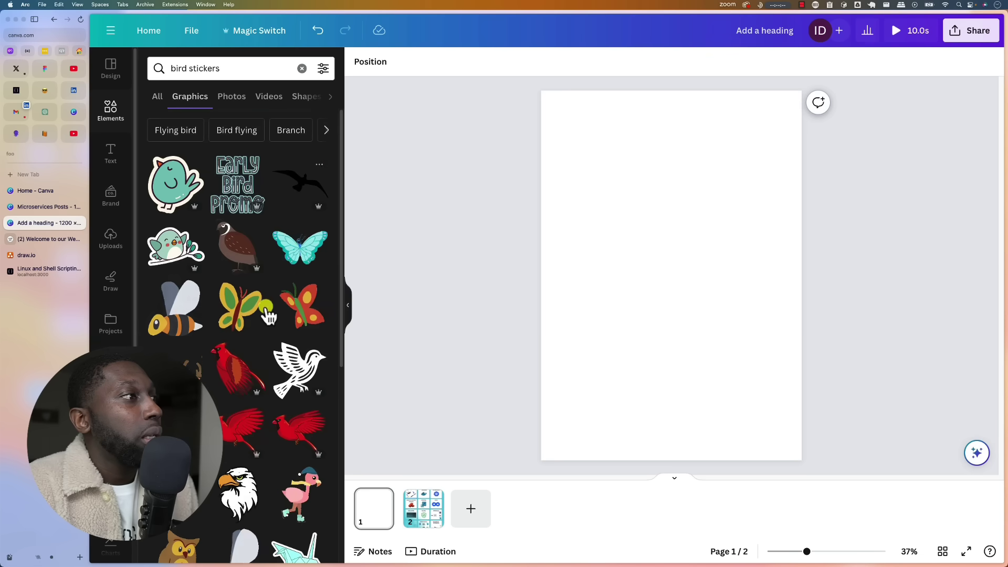
left_click(171, 316)
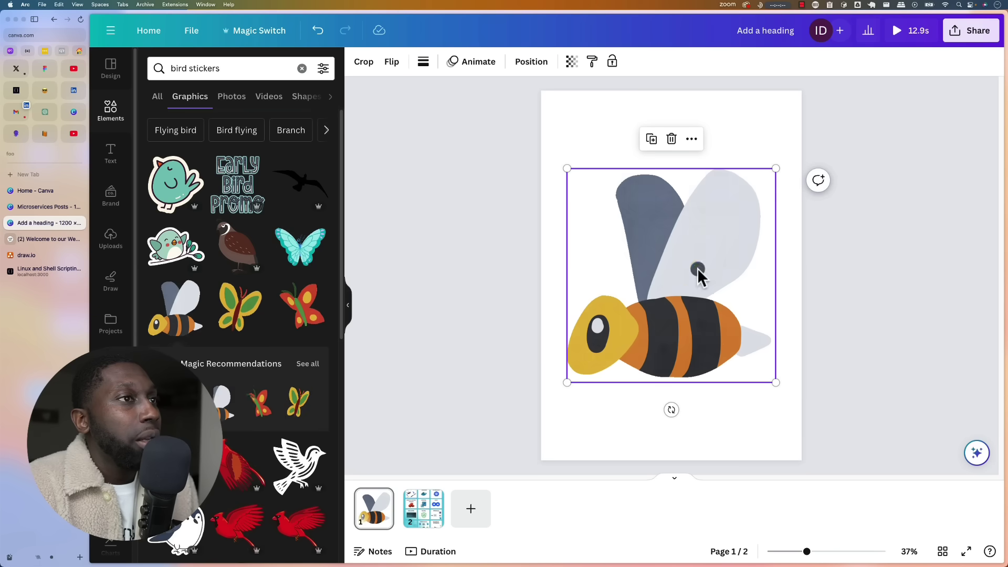
Shrink the bee to a small sticker and place it near the page's right edge, slightly below mid-height.
left_click_drag(768, 181, 726, 289)
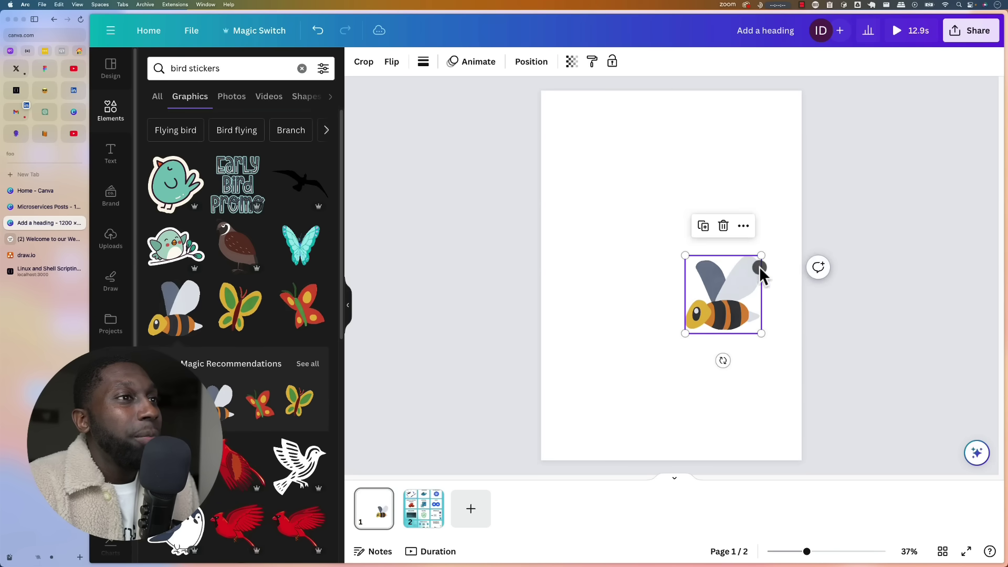
left_click_drag(760, 258, 745, 316)
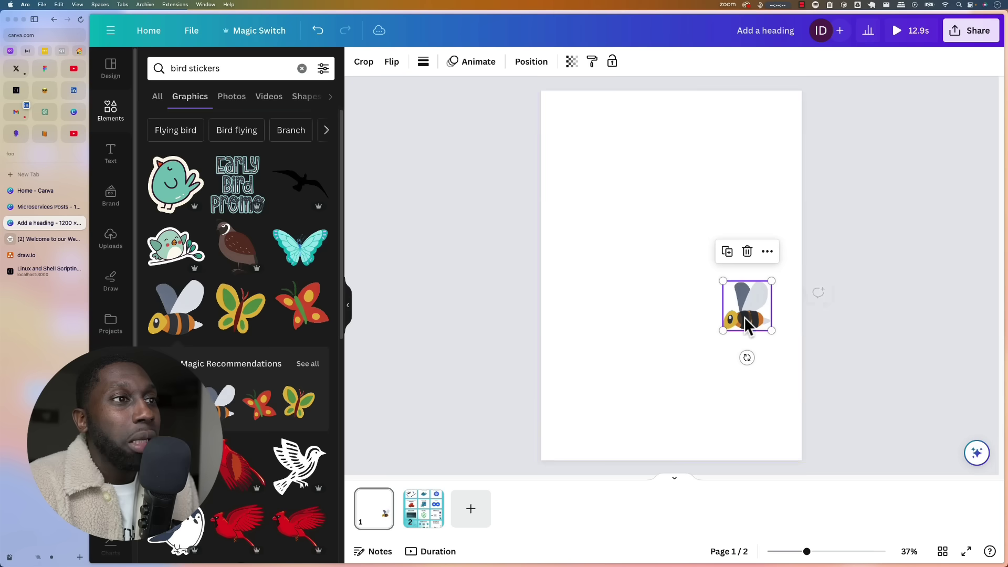
left_click(688, 342)
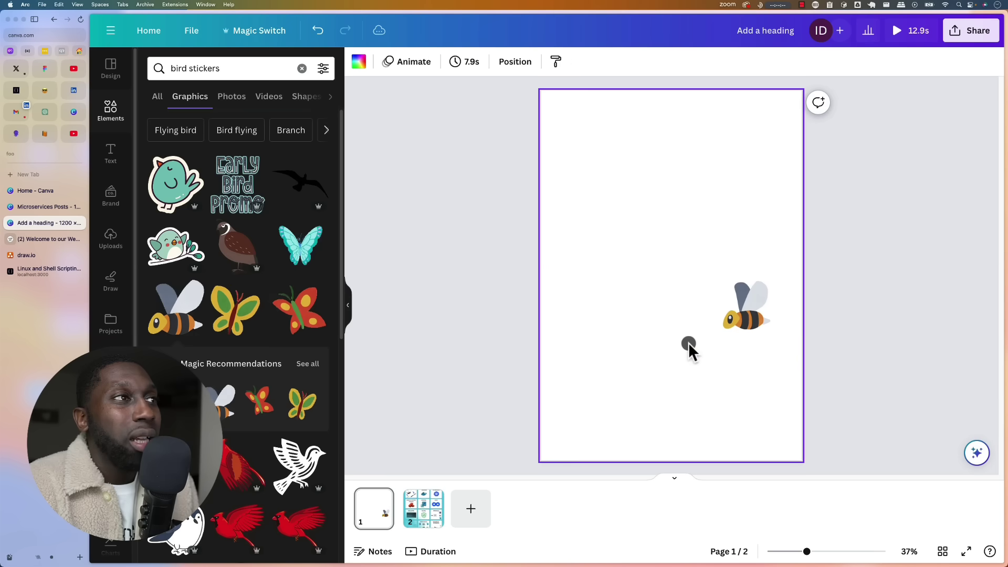
Apply the Wiggle motion effect to the bee.
left_click(736, 320)
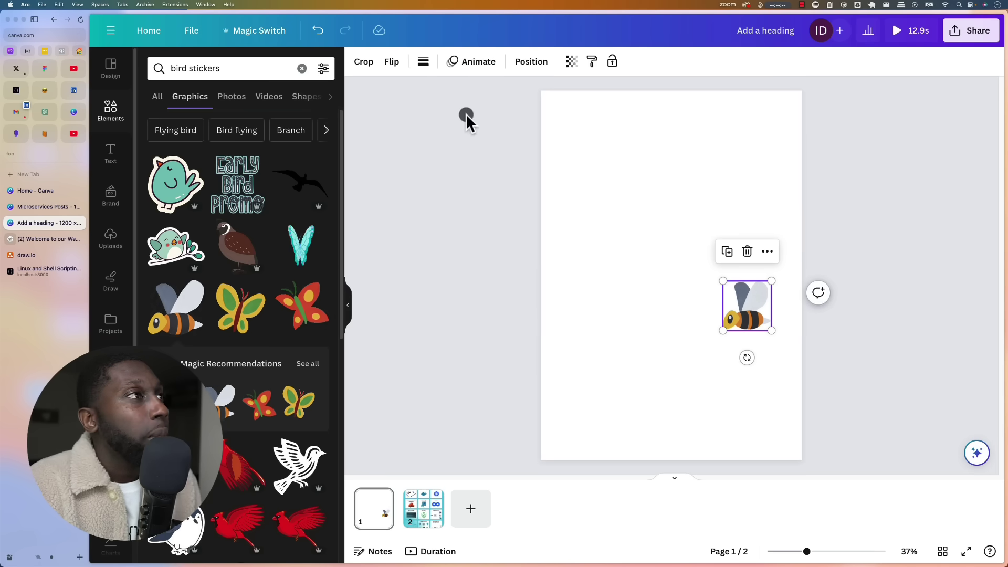
left_click(478, 73)
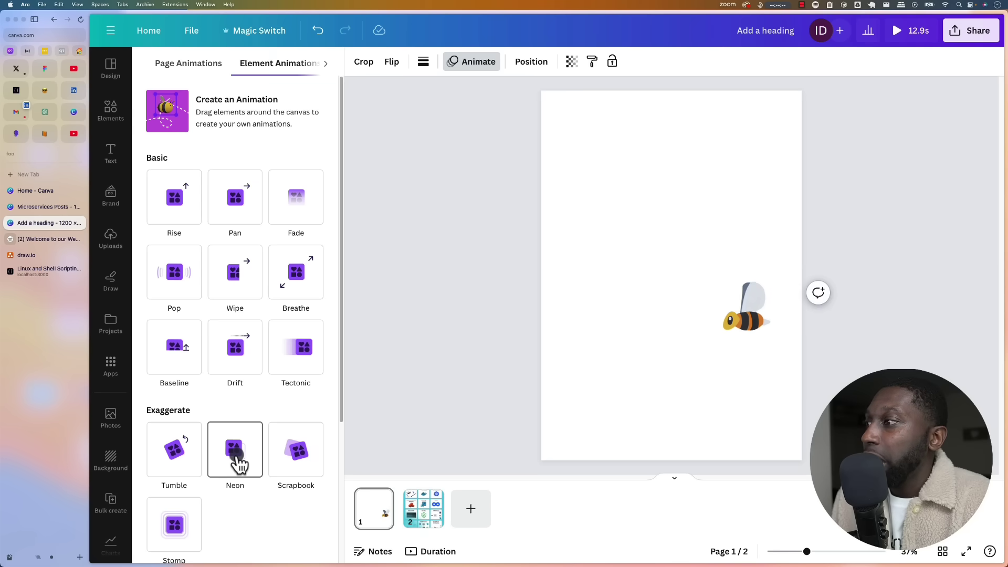
scroll(226, 425, "down", 3)
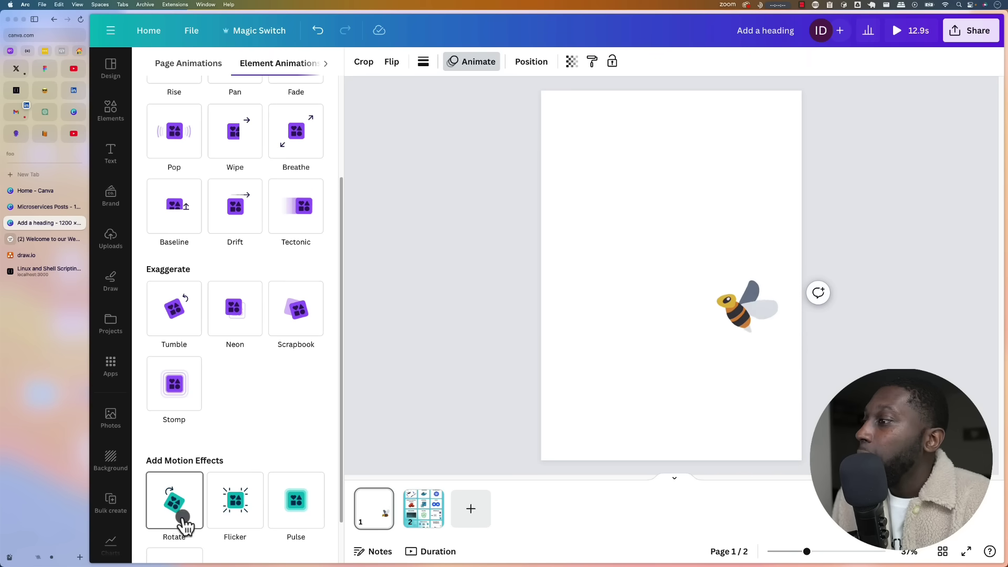
scroll(177, 525, "down", 1)
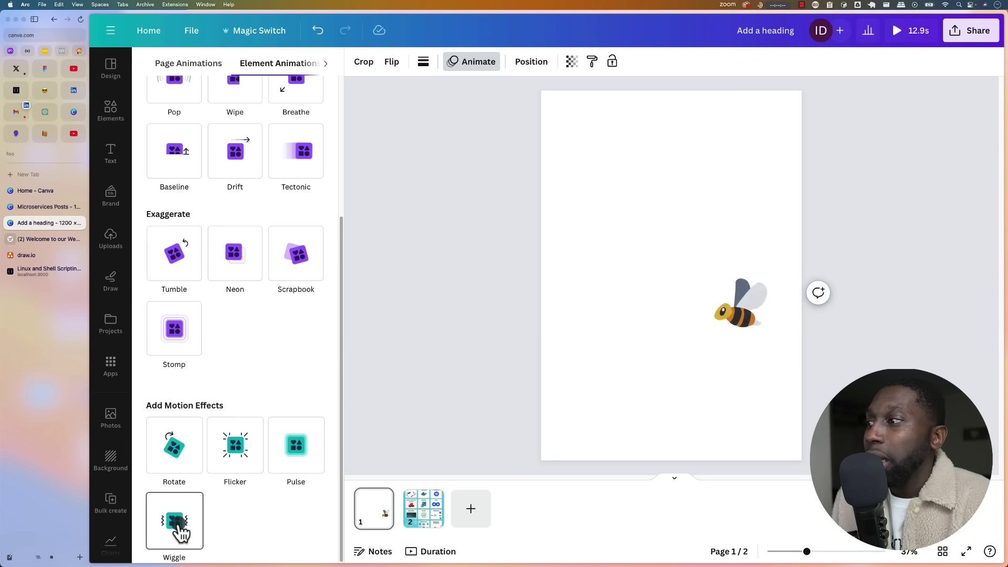
left_click(178, 526)
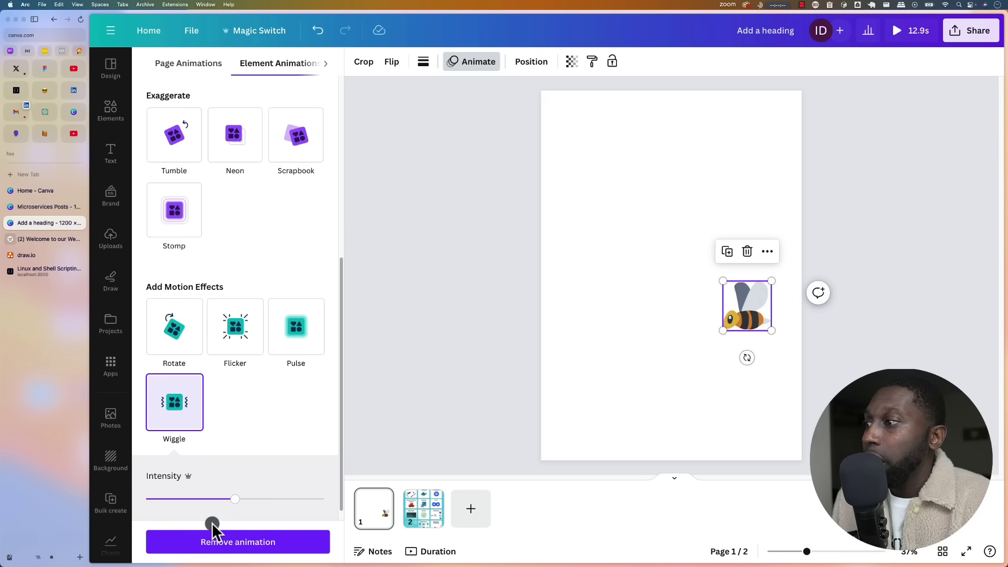
Create a custom animation moving the bee along a winding path up and over to the page's lower left, and set its speed to the slowest.
scroll(298, 250, "up", 6)
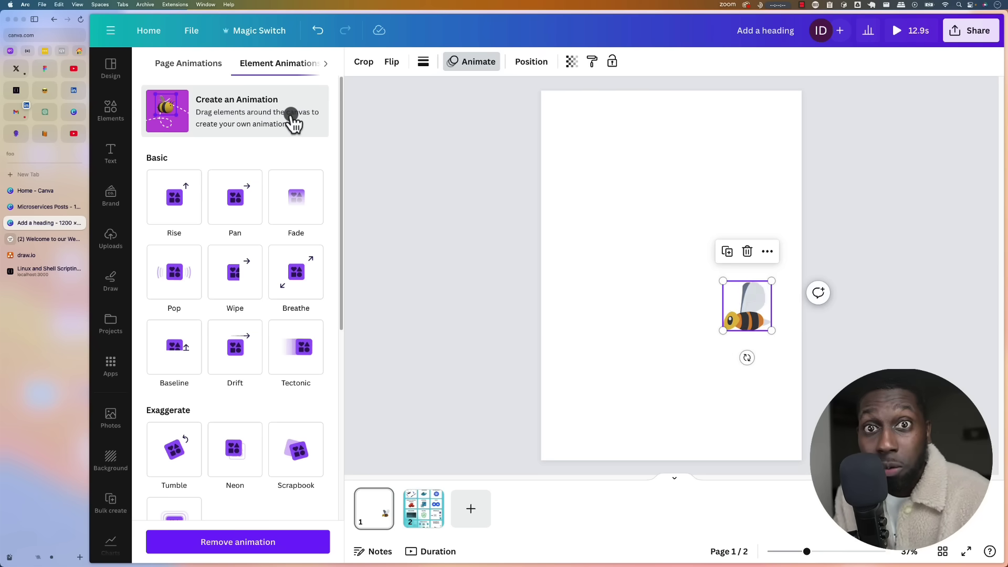
left_click(235, 113)
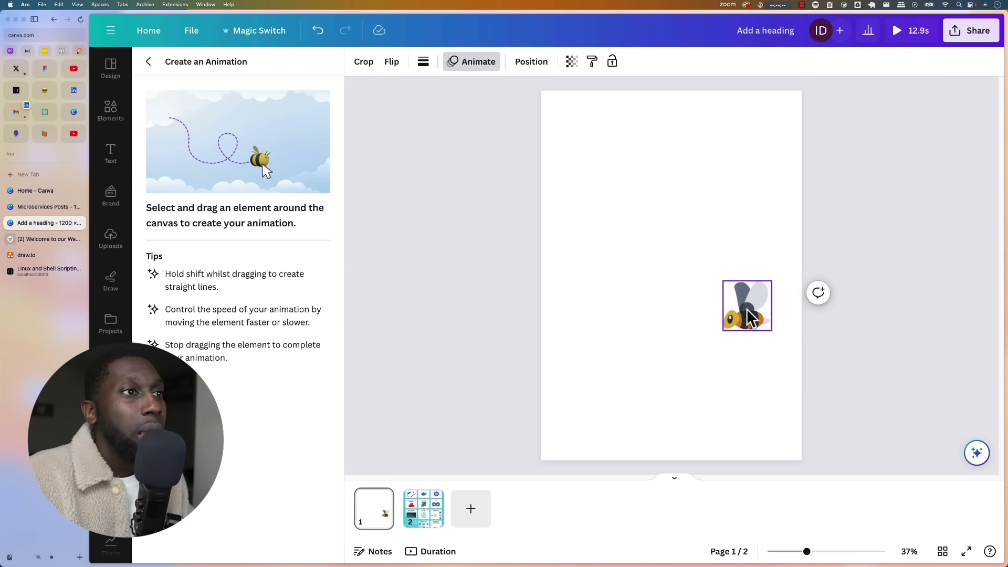
mouse_move(741, 307)
left_mouse_down()
mouse_move(750, 247)
mouse_move(724, 193)
mouse_move(667, 181)
mouse_move(642, 196)
left_mouse_up()
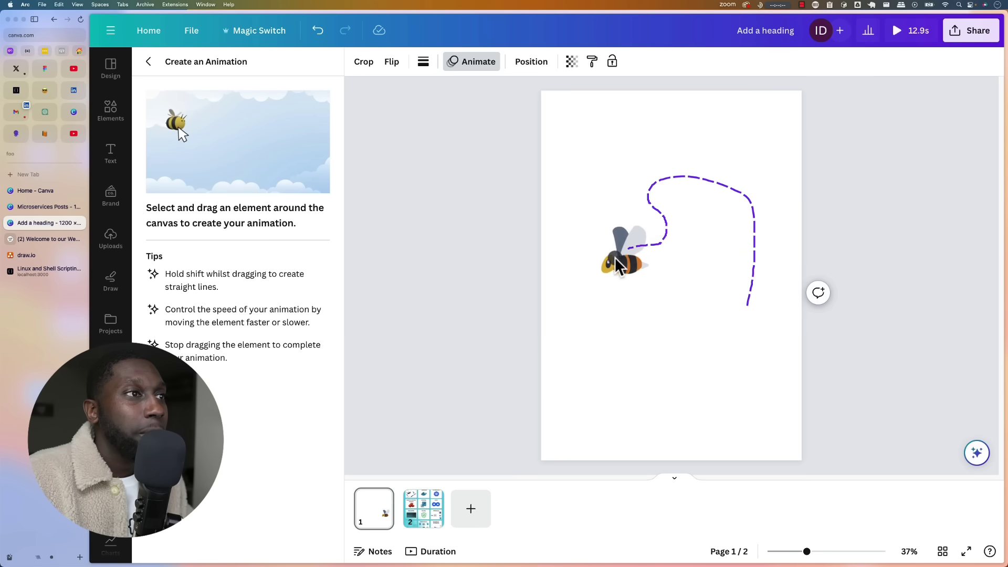
left_click_drag(614, 382, 595, 390)
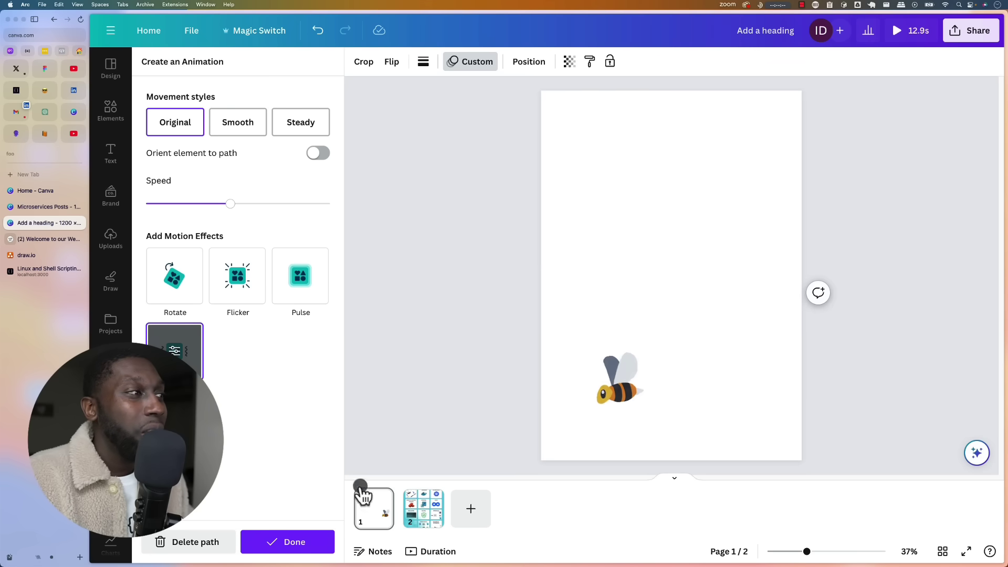
left_click_drag(202, 206, 147, 207)
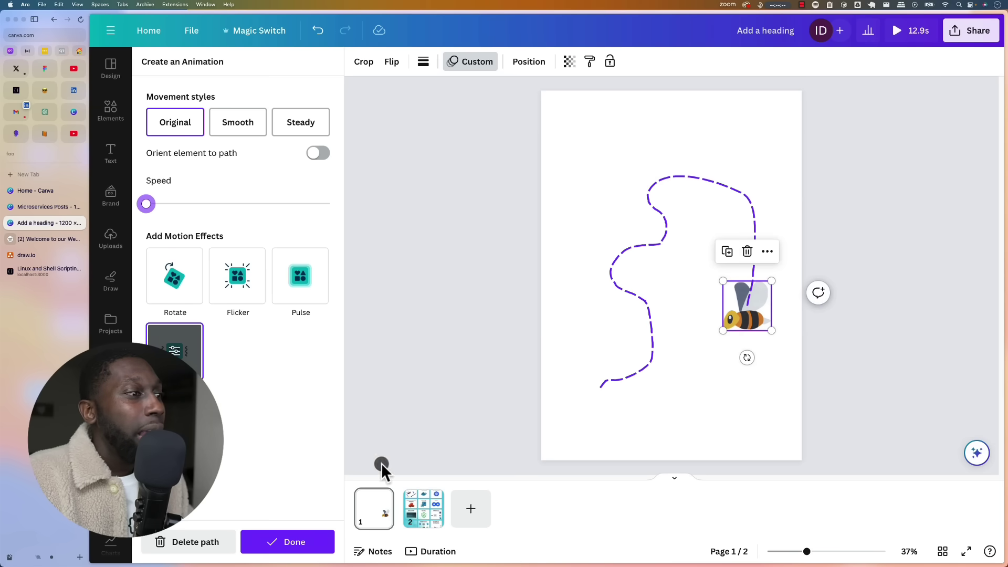
Show the page durations on the timeline and preview the bee's animation from the start of page 1.
left_click(429, 552)
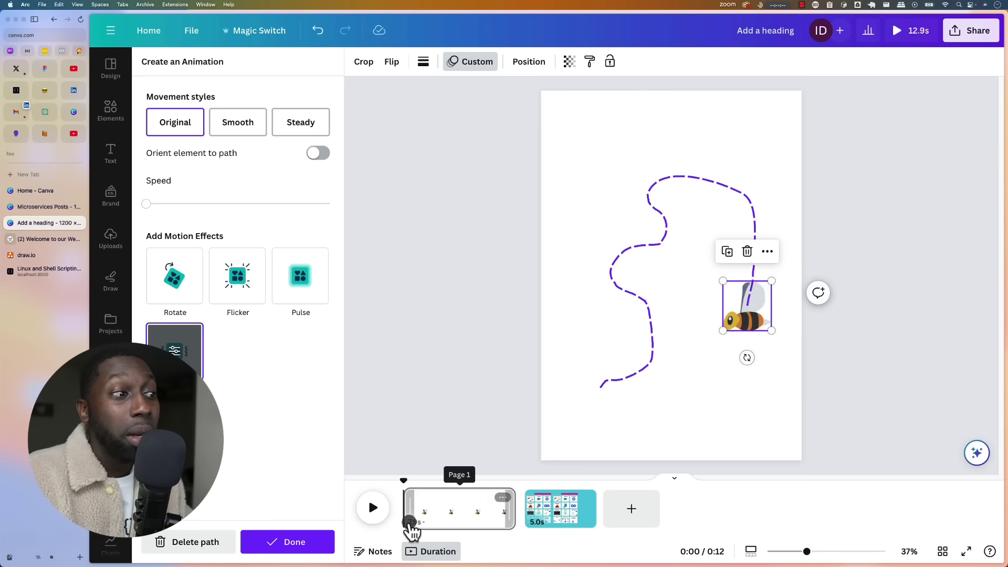
mouse_move(402, 479)
left_mouse_down()
mouse_move(481, 490)
mouse_move(404, 490)
left_mouse_up()
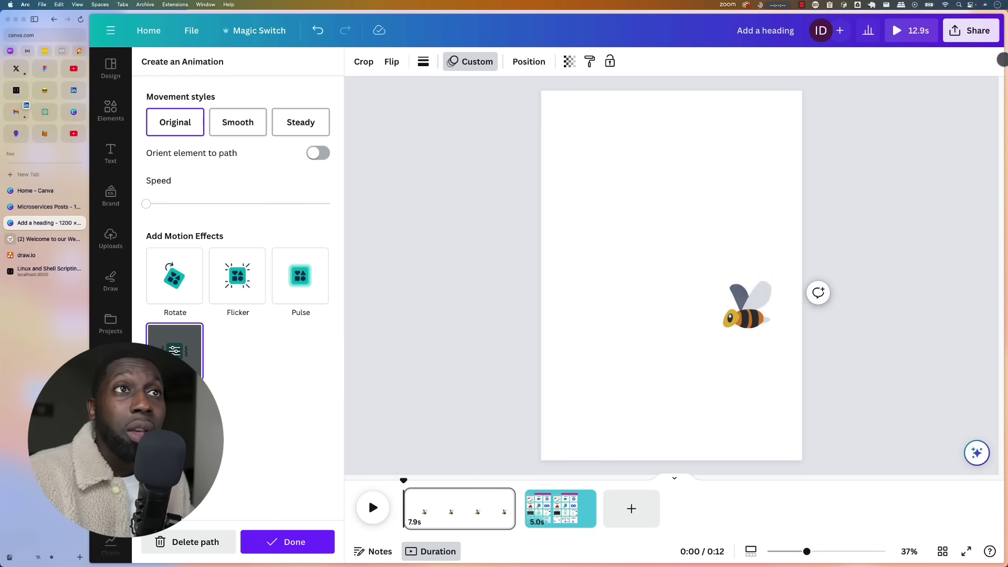
Examine the file types offered for downloading the design, including MP4 Video and GIF.
left_click(978, 41)
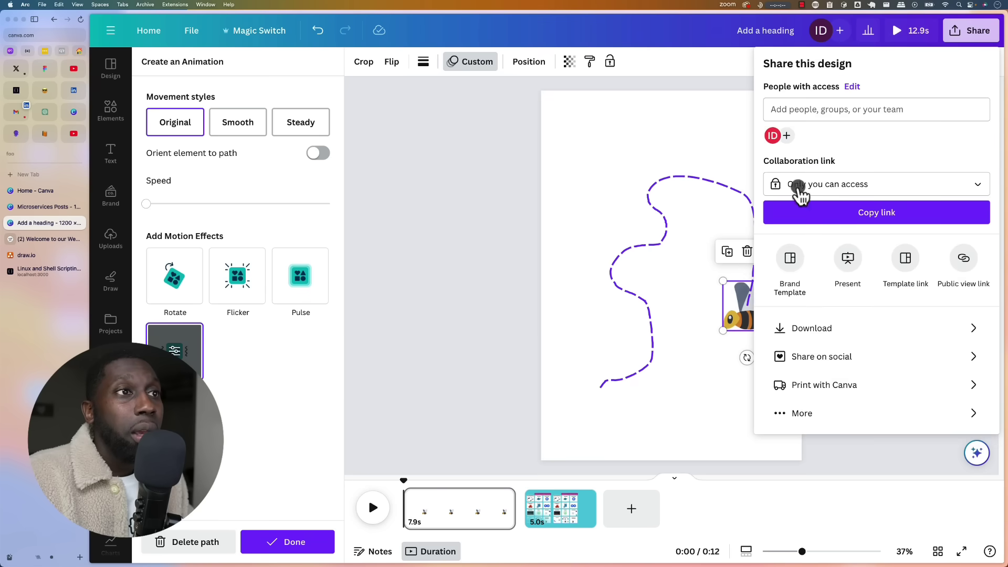
left_click(824, 330)
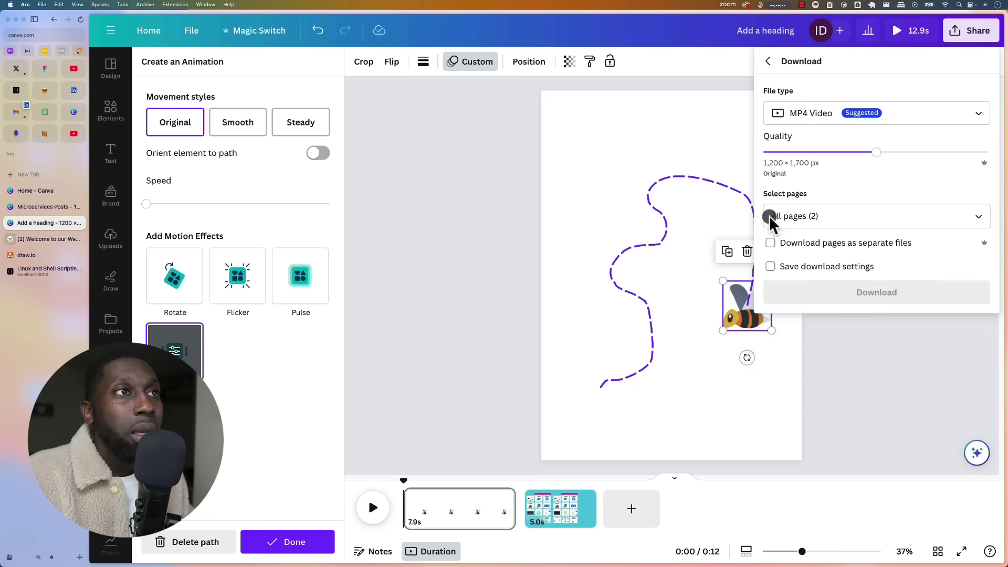
left_click(828, 118)
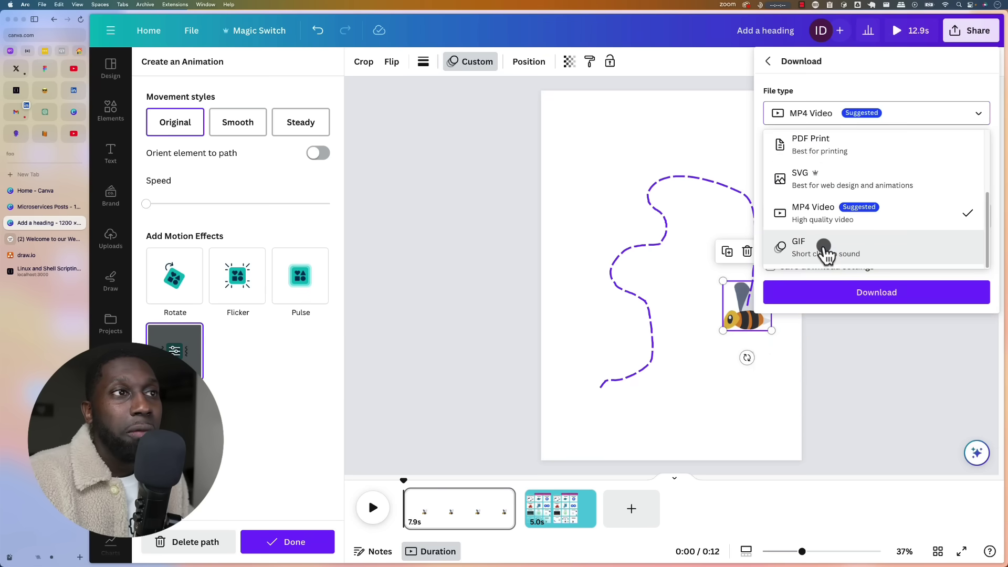
scroll(832, 226, "up", 3)
scroll(833, 218, "down", 1)
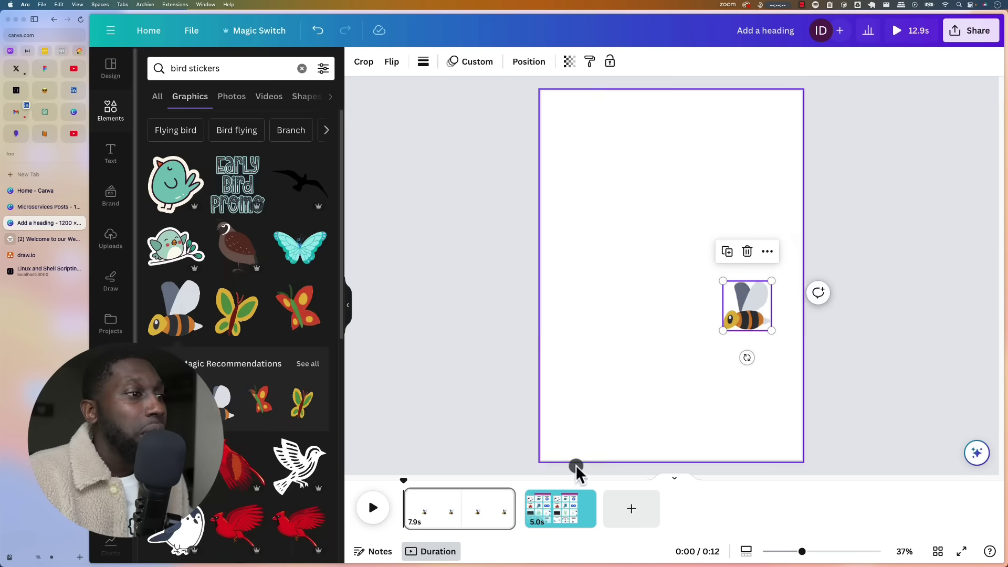
Hide the page durations and collapse the page thumbnails so the pages are shown in a vertical list.
left_click(437, 552)
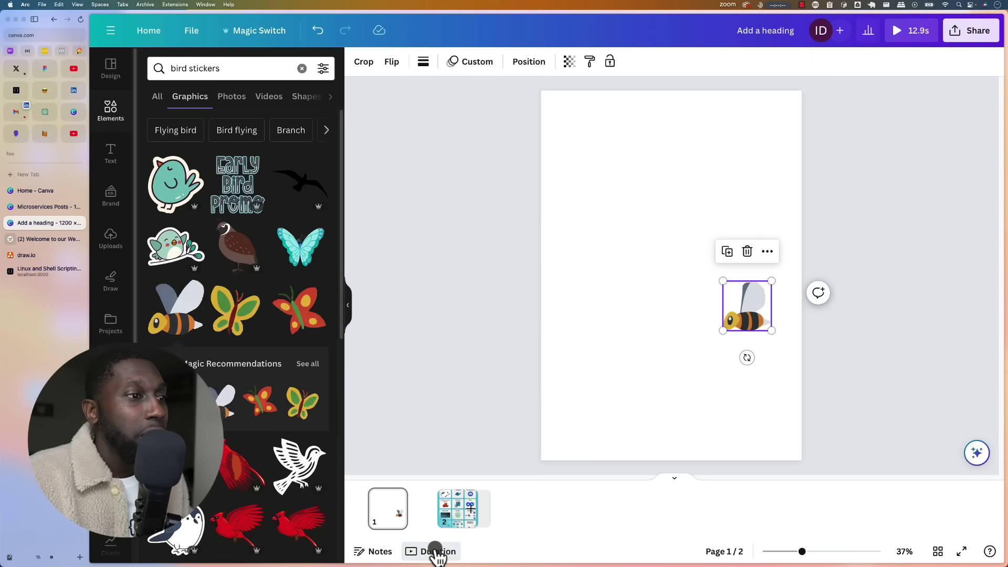
left_click(675, 478)
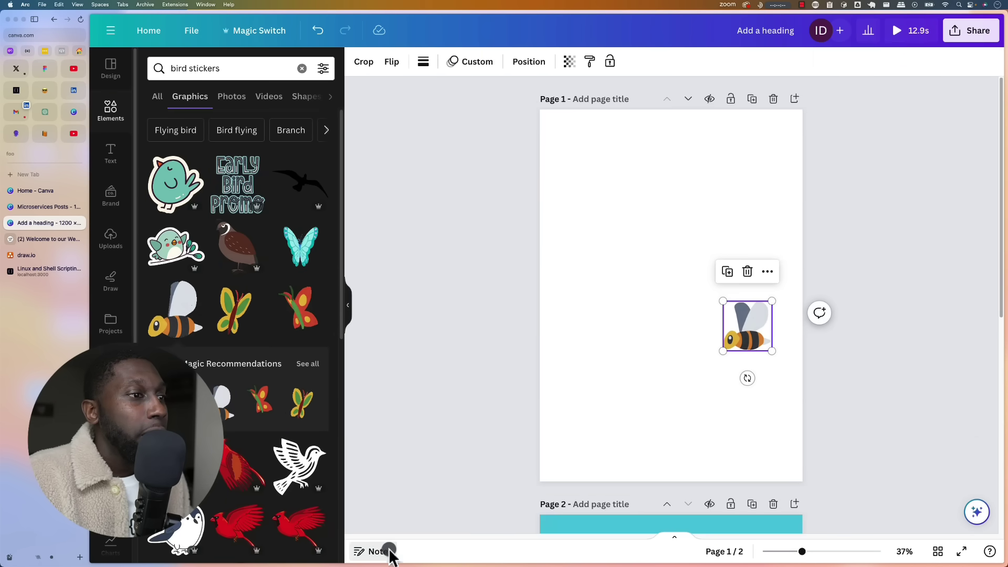
Show the page thumbnails with their durations and play the animated microservices graphic on page 2.
scroll(638, 389, "down", 8)
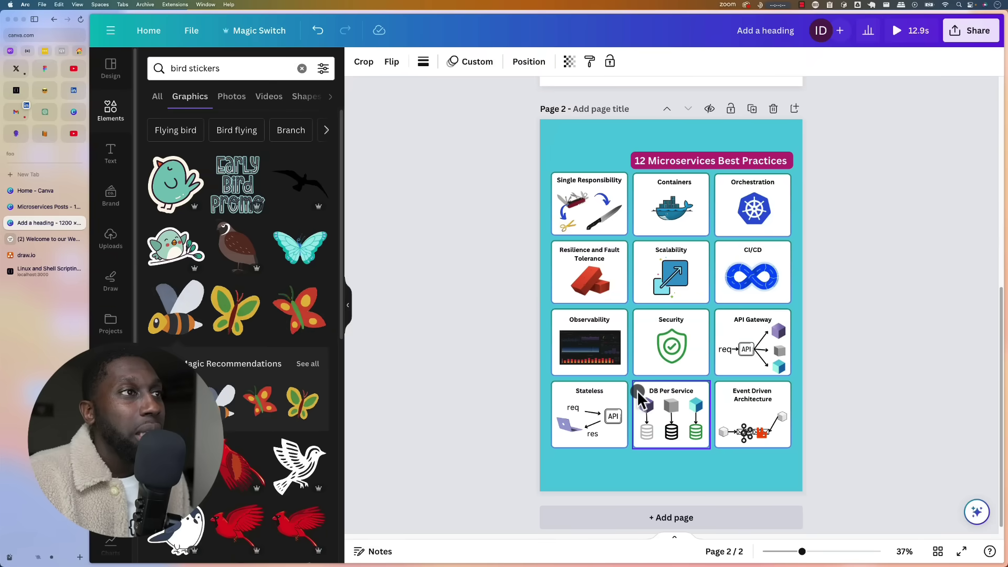
left_click(677, 537)
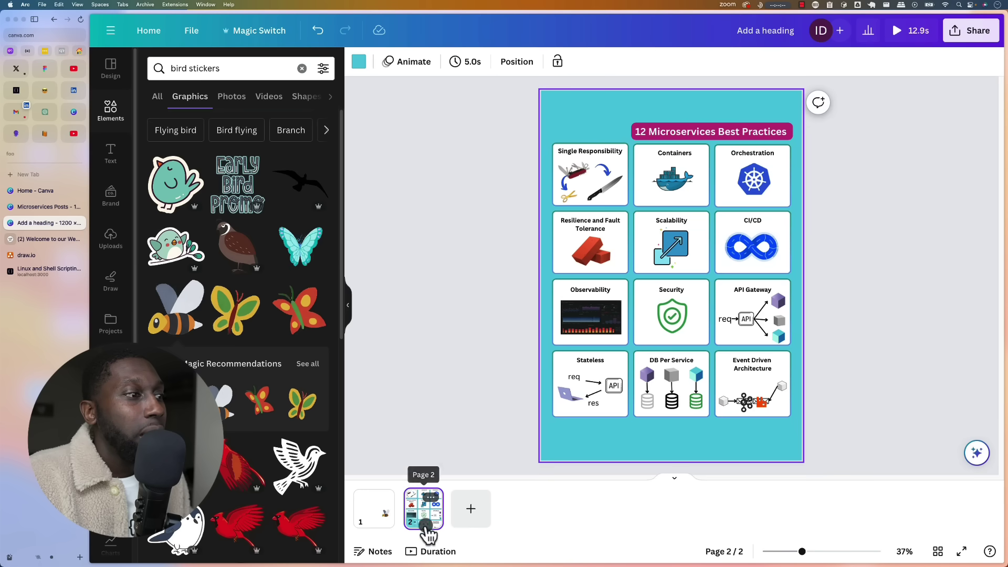
left_click(437, 552)
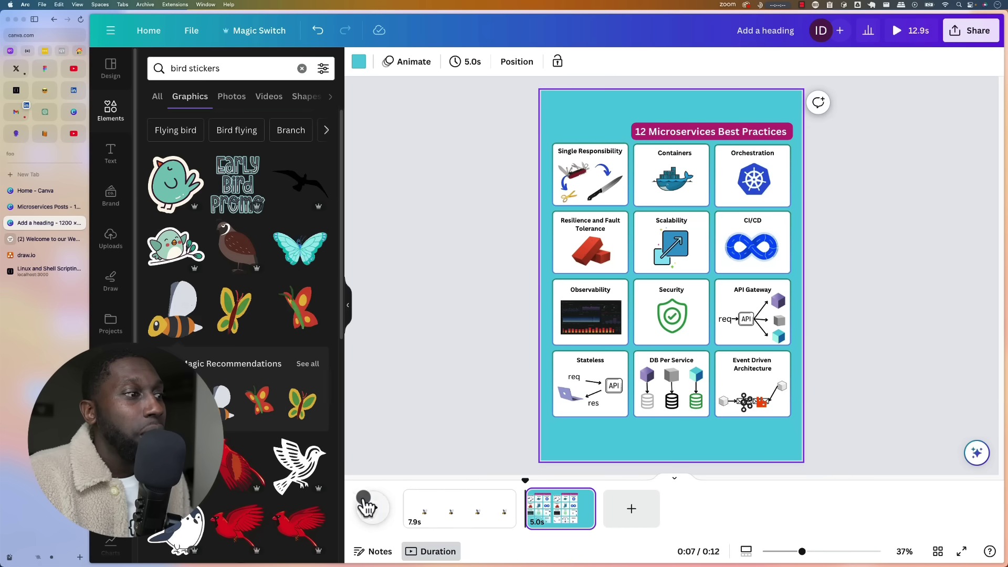
left_click(373, 508)
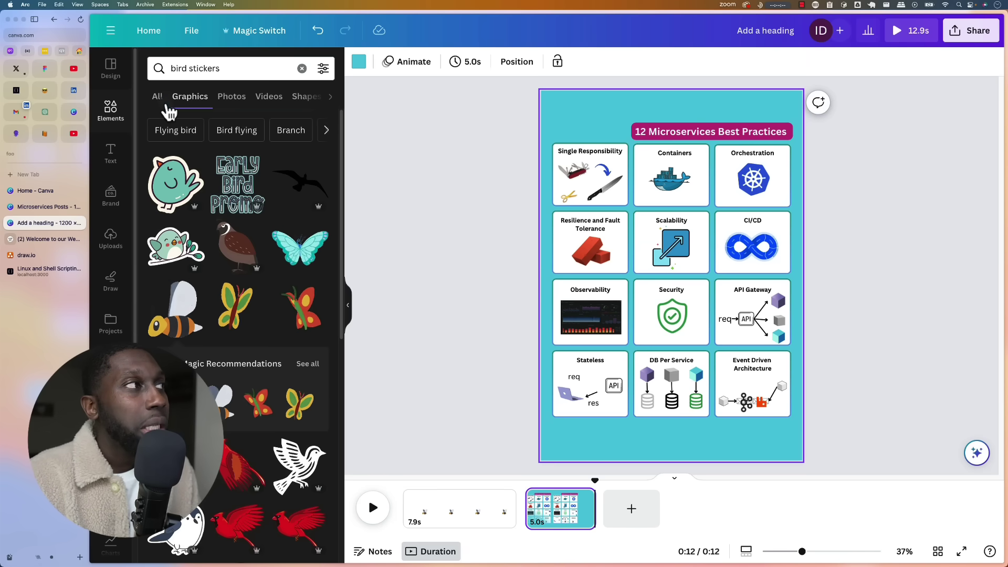
Add a new page after page 2 and place a circle and an arrow from the elements library on it.
left_click(165, 100)
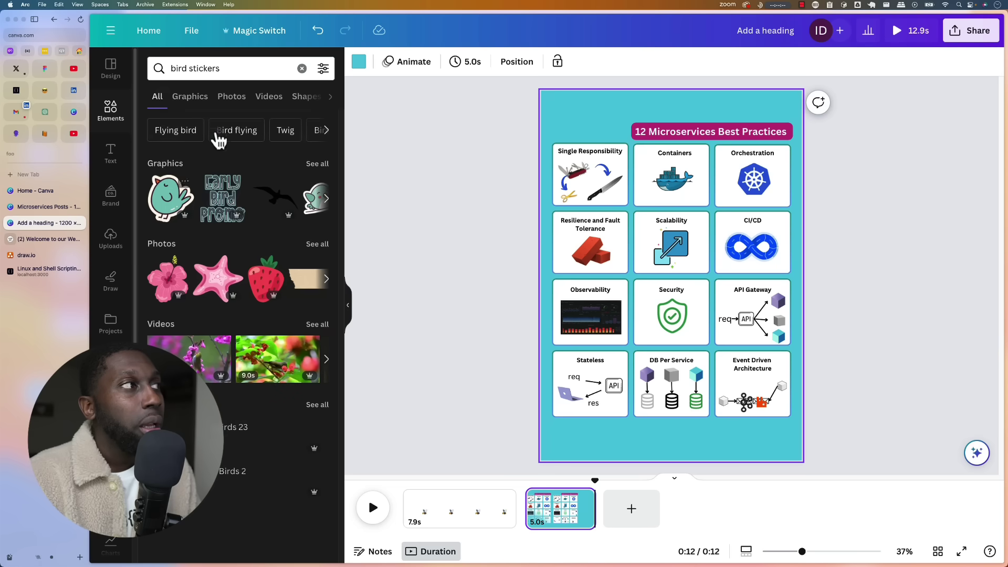
left_click(302, 69)
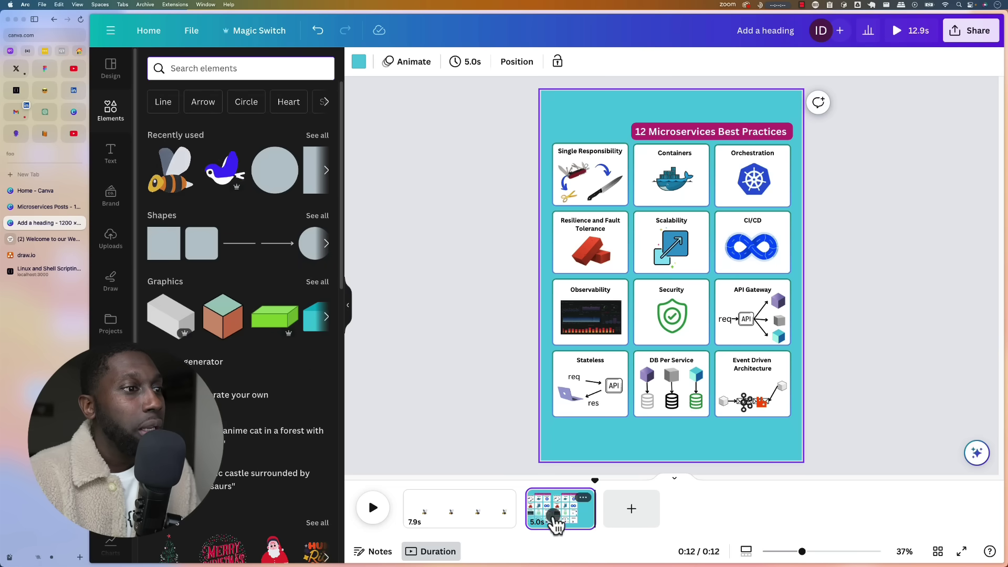
left_click(630, 518)
left_click(277, 182)
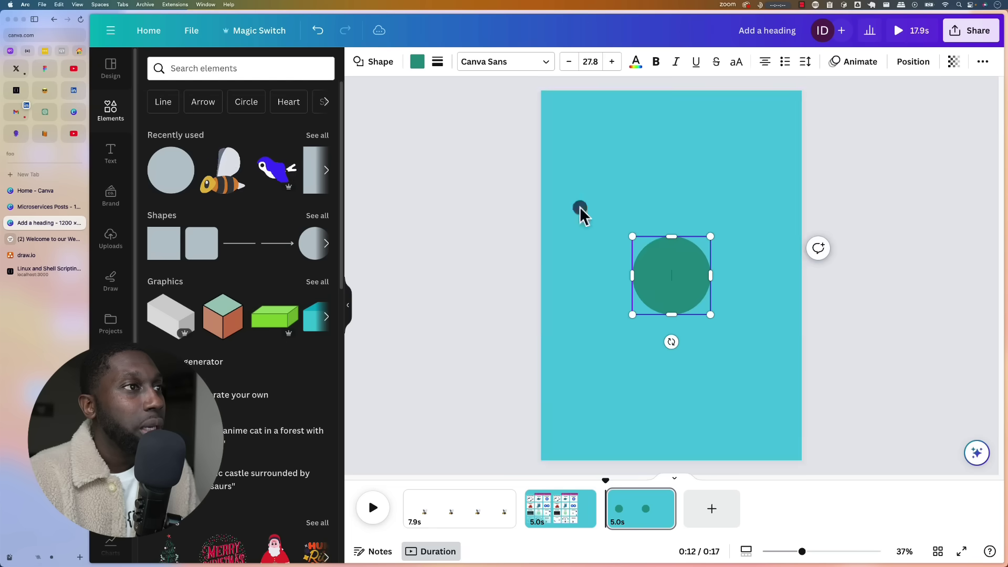
left_click(270, 247)
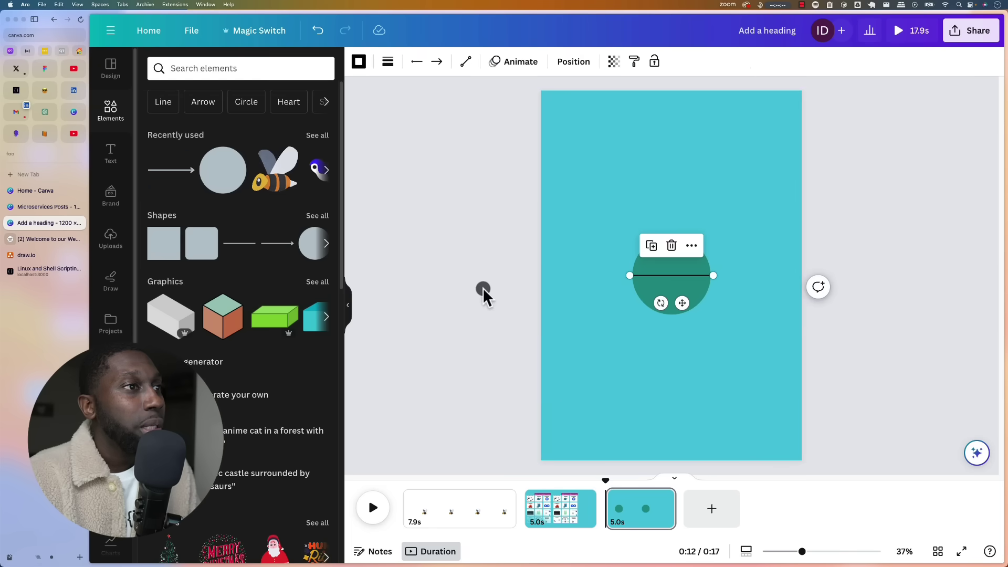
Search the elements for "java" and place the red and blue Java logo in the upper left of the new page.
left_click(252, 75)
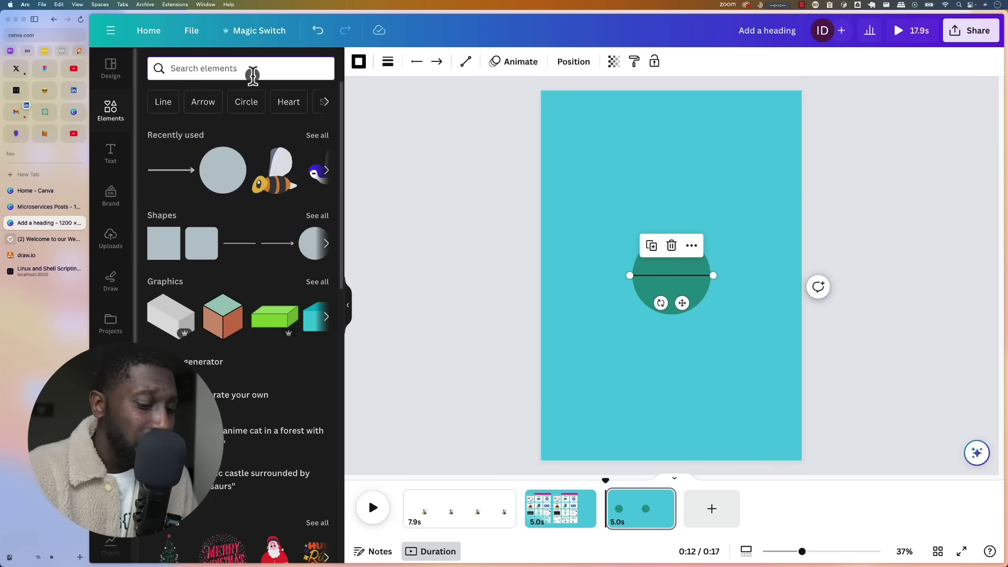
type("java")
key("Return")
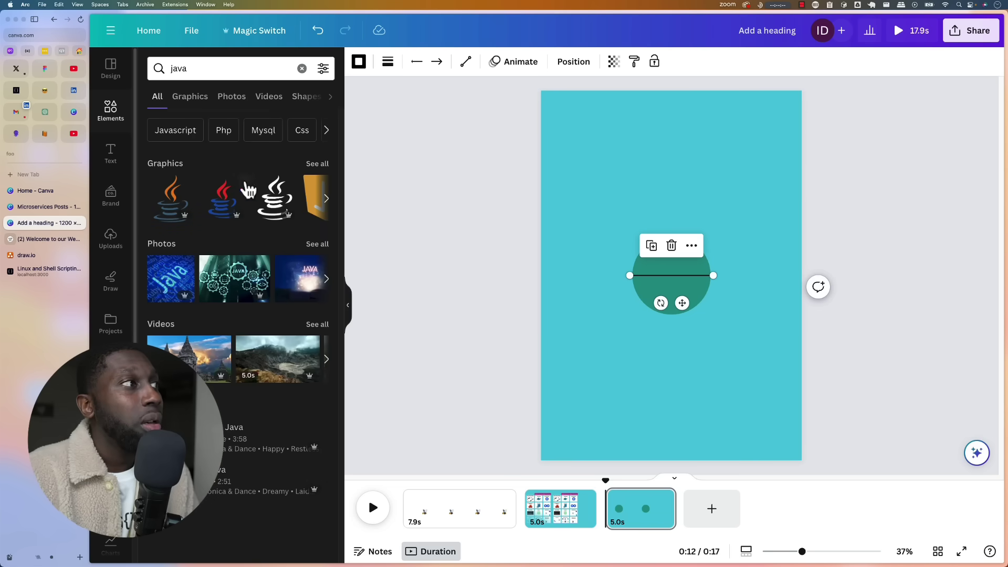
left_click(249, 190)
left_click_drag(661, 292, 614, 192)
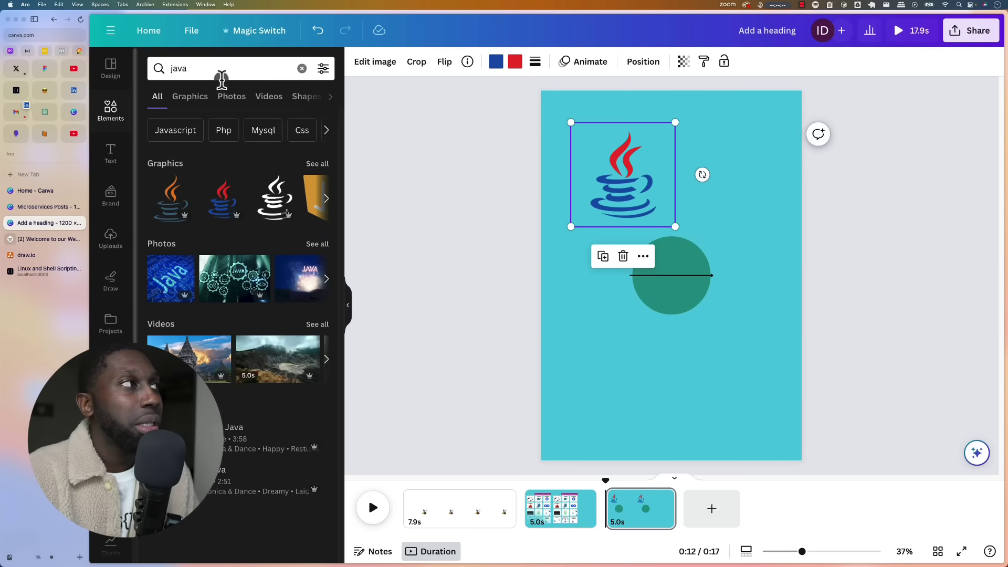
Search the elements for "server" and place the dark server rack graphic in the lower left of the page.
left_click(222, 73)
type("server")
key("Return")
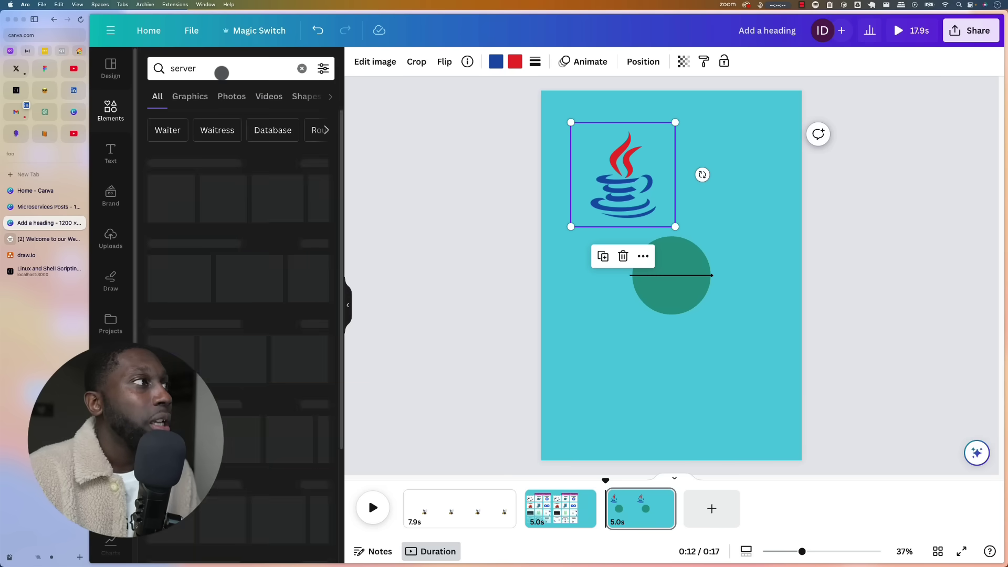
left_click(186, 207)
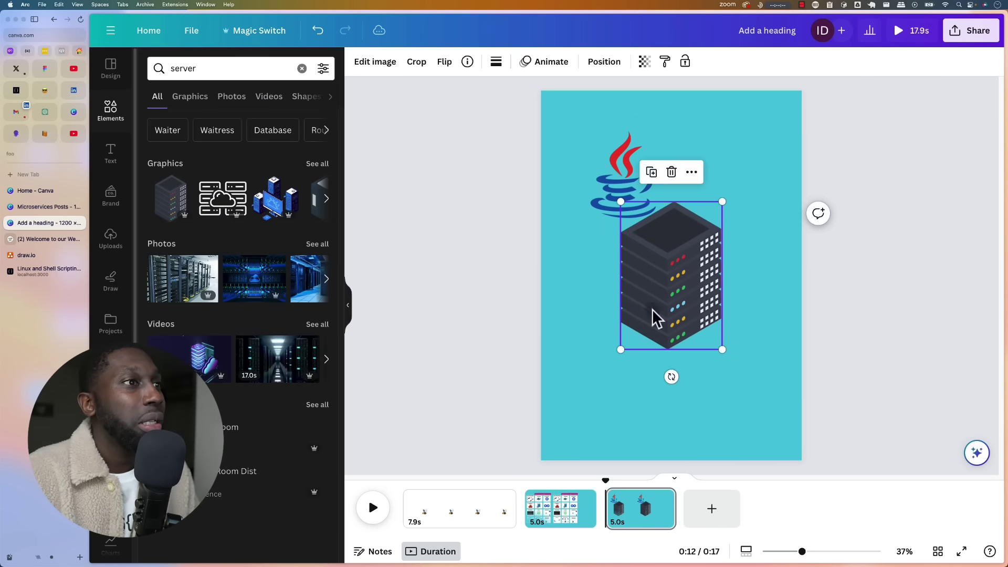
left_click_drag(655, 321, 634, 389)
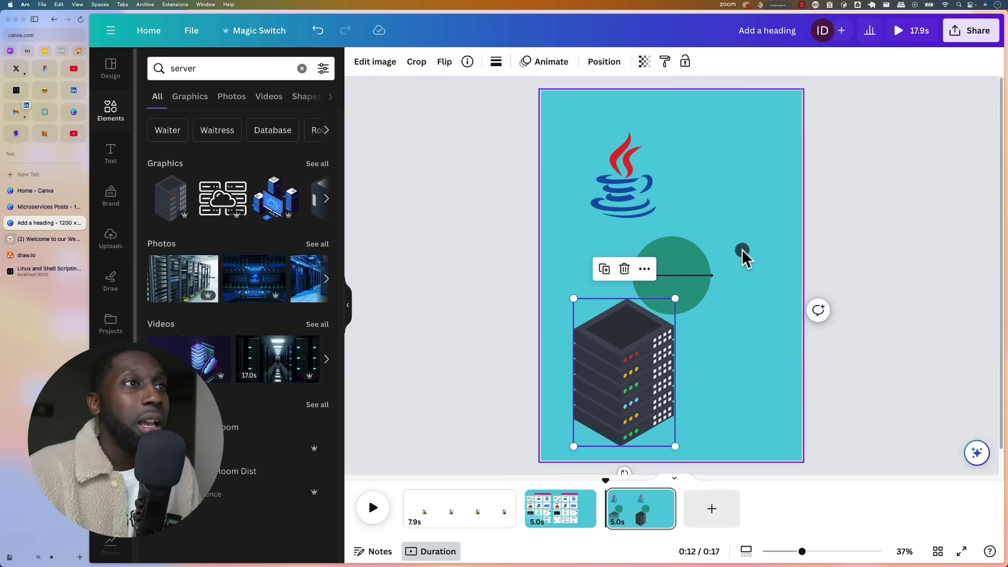
Change the new page's background color to white.
left_click(756, 260)
left_click(359, 62)
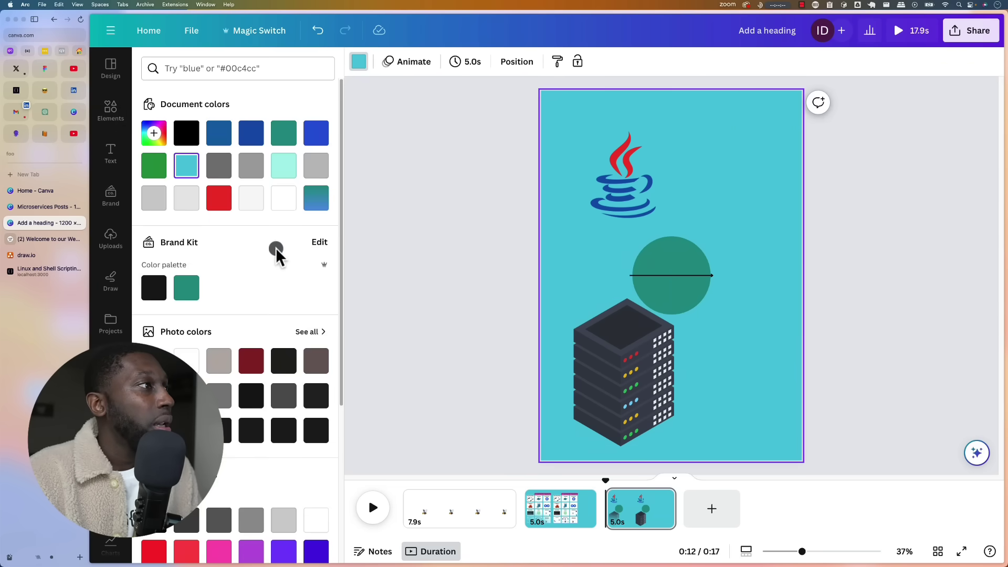
left_click(267, 207)
left_click(477, 275)
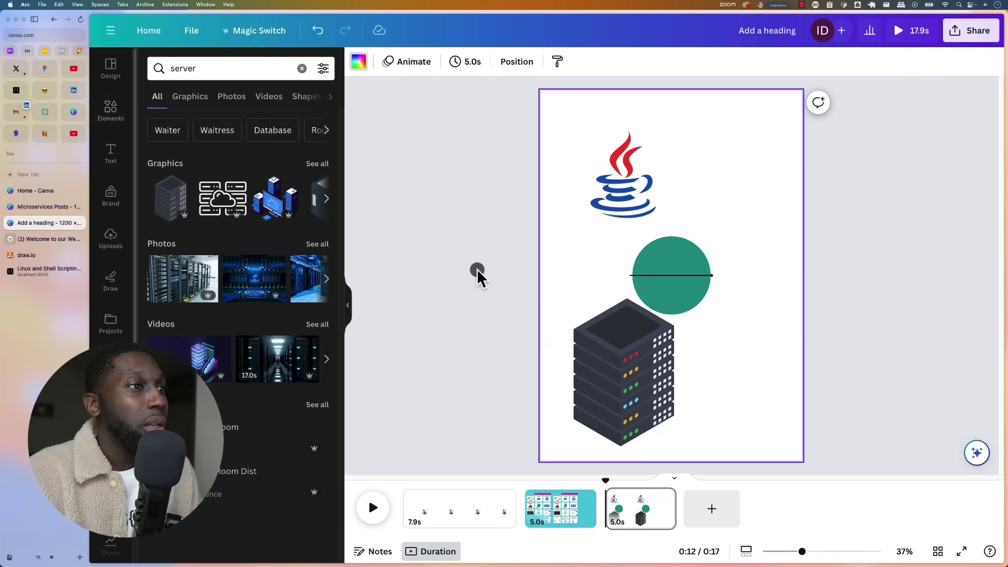
Move the arrow slightly up and to the right over the green circle and examine the element animations offered for it.
left_click_drag(664, 274, 689, 314)
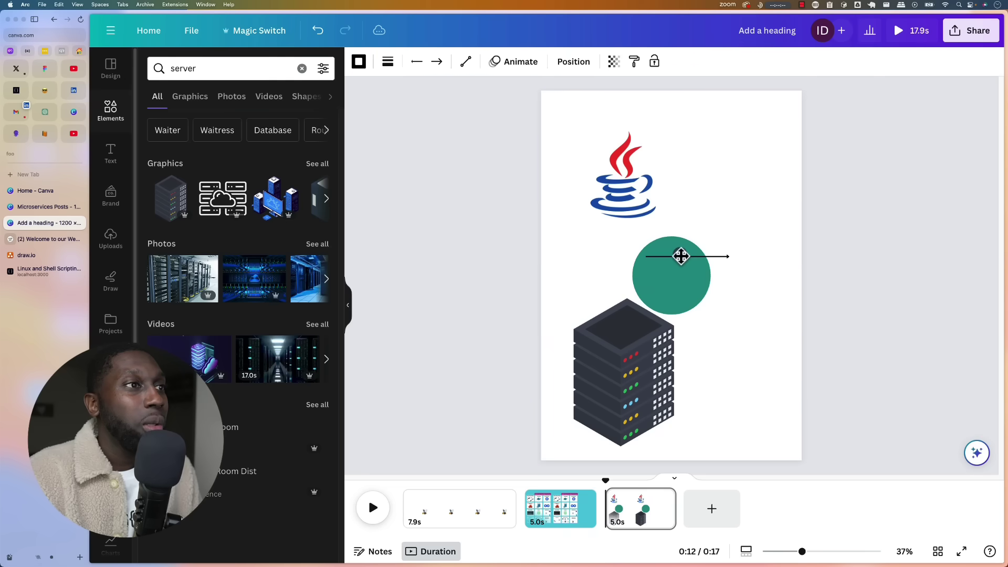
left_click(513, 62)
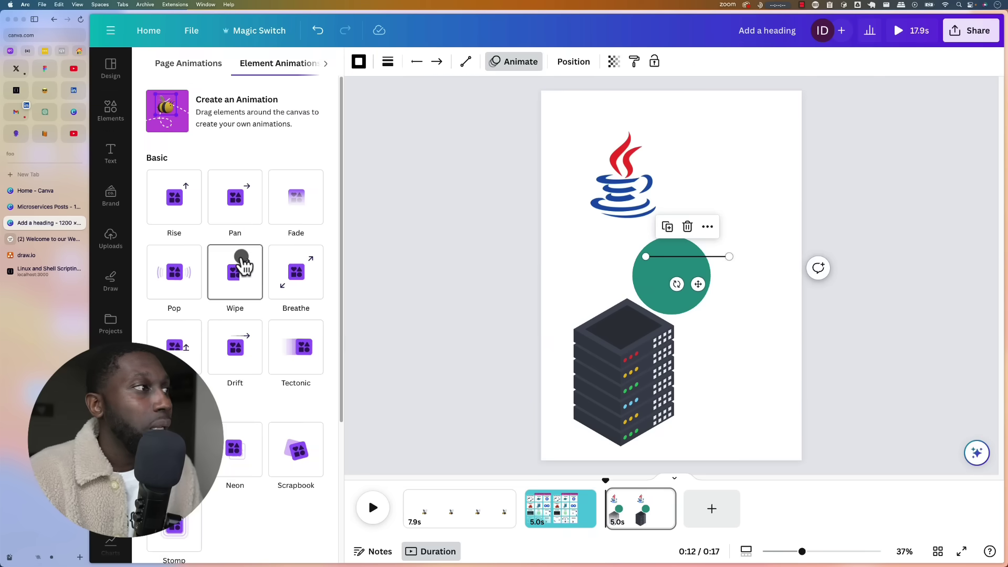
scroll(237, 418, "down", 4)
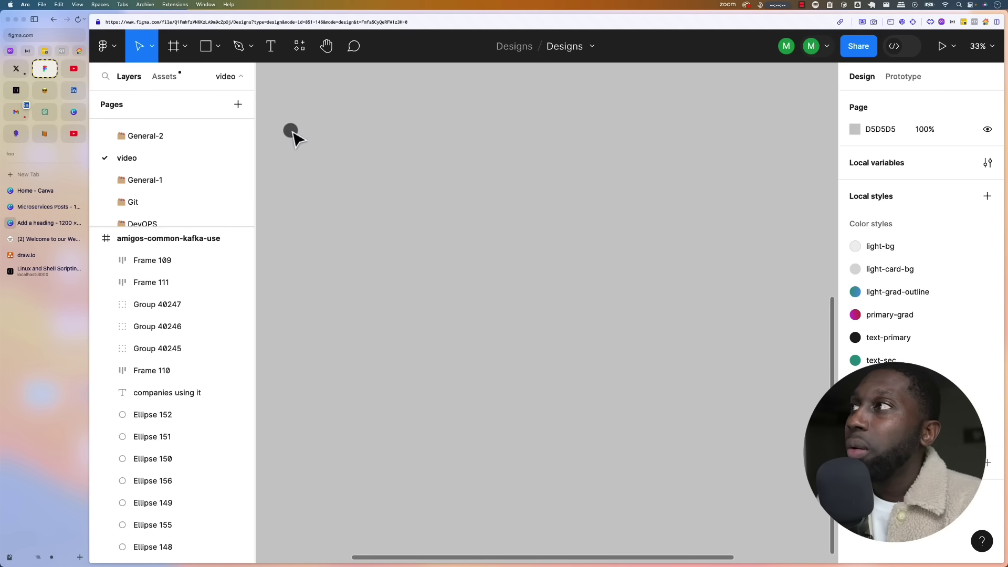
In Figma, draw a frame of about 2080 × 1350 on the empty canvas of the video page.
left_click(183, 53)
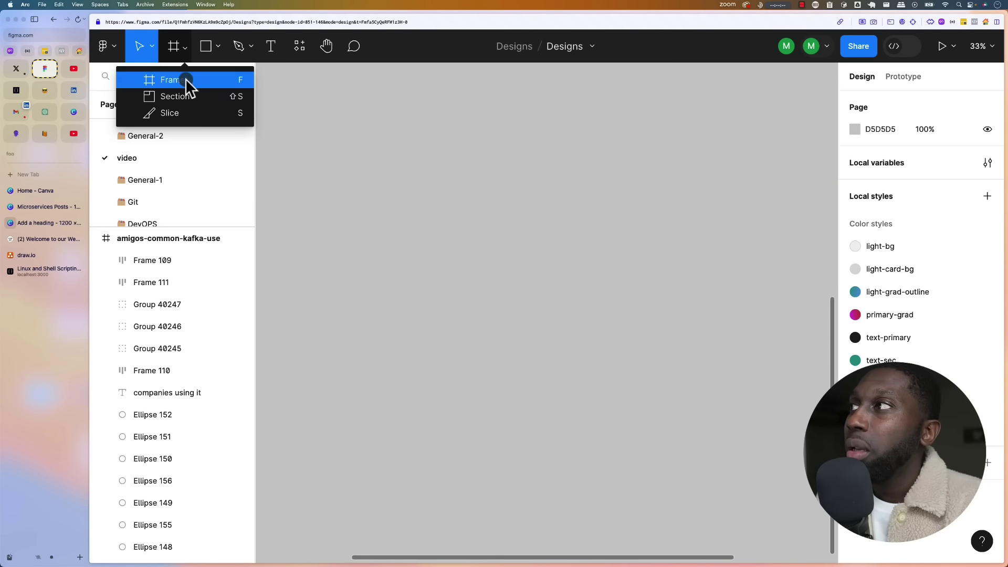
left_click(185, 78)
left_click_drag(334, 160, 806, 465)
left_click(471, 110)
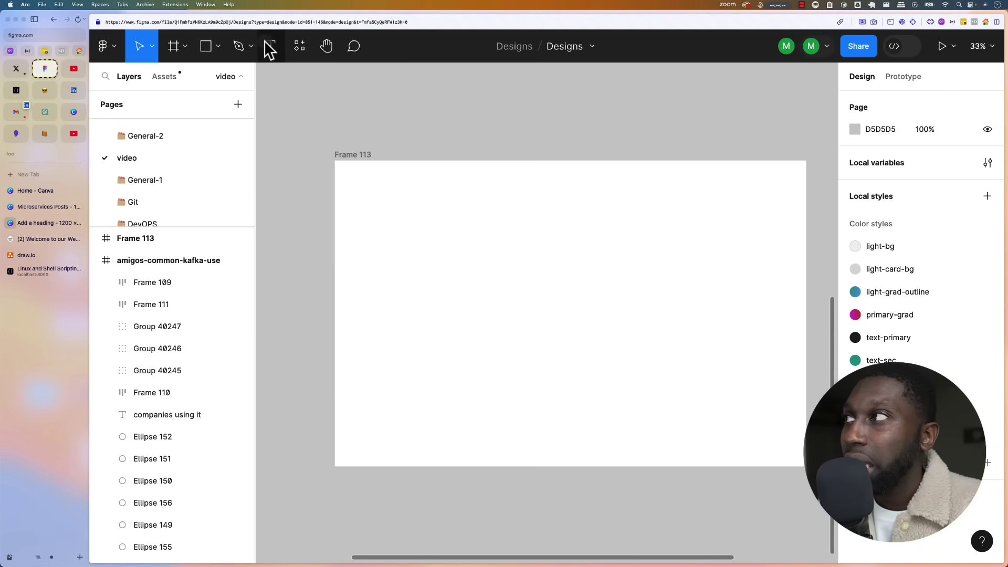
Run the Flaticon plugin, search for "server" and insert a server icon into the new frame.
left_click(299, 47)
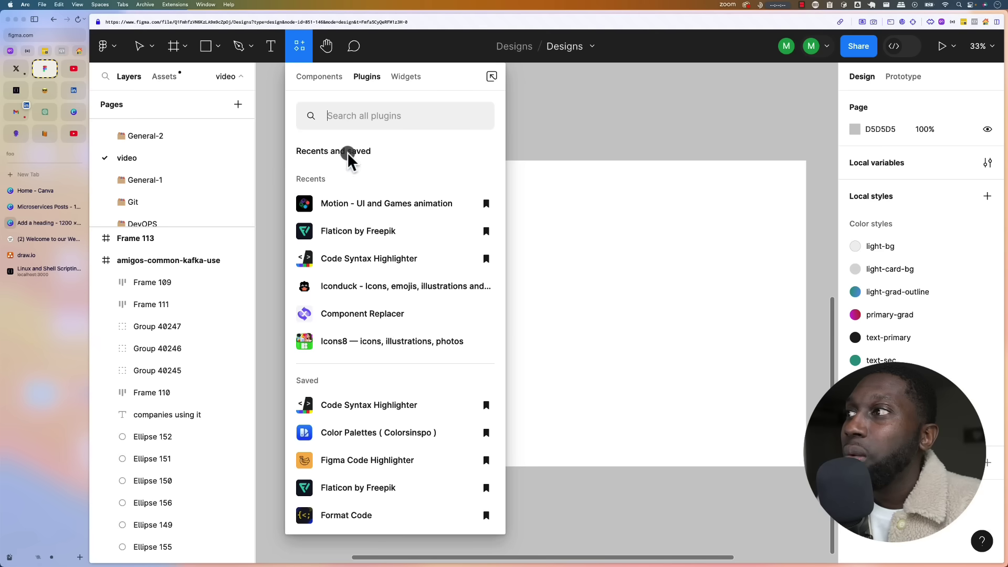
left_click(343, 232)
left_click(315, 169)
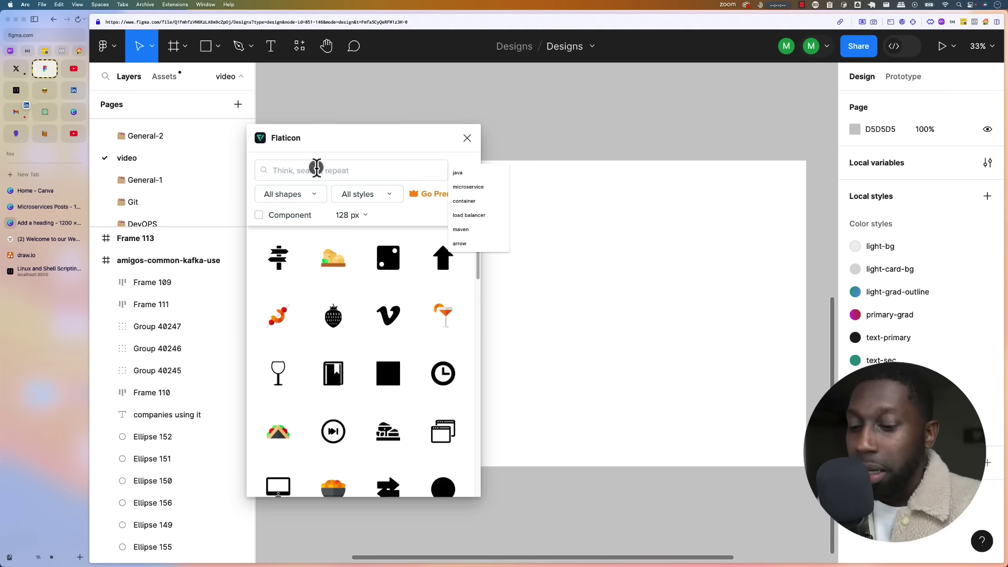
type("server")
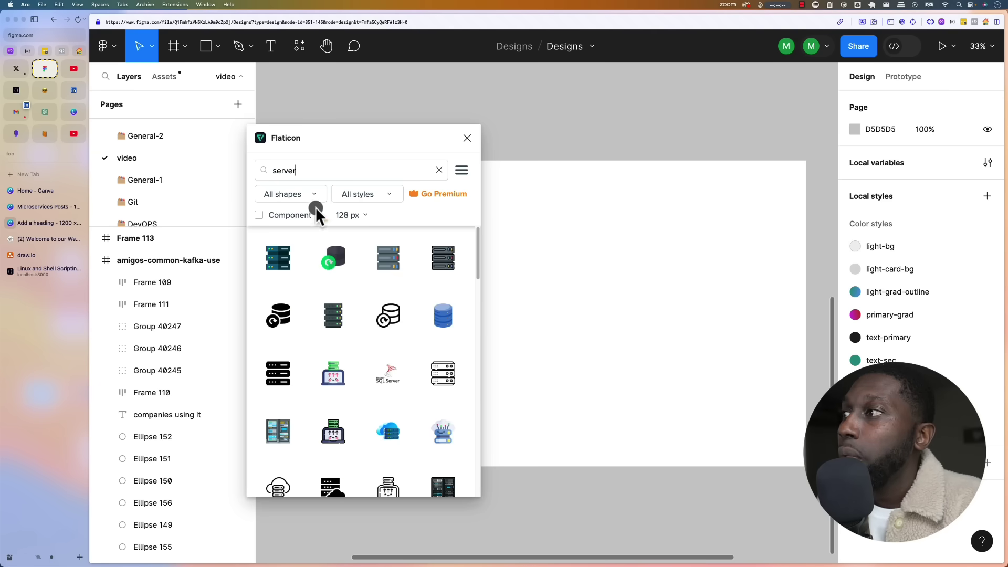
scroll(398, 340, "down", 5)
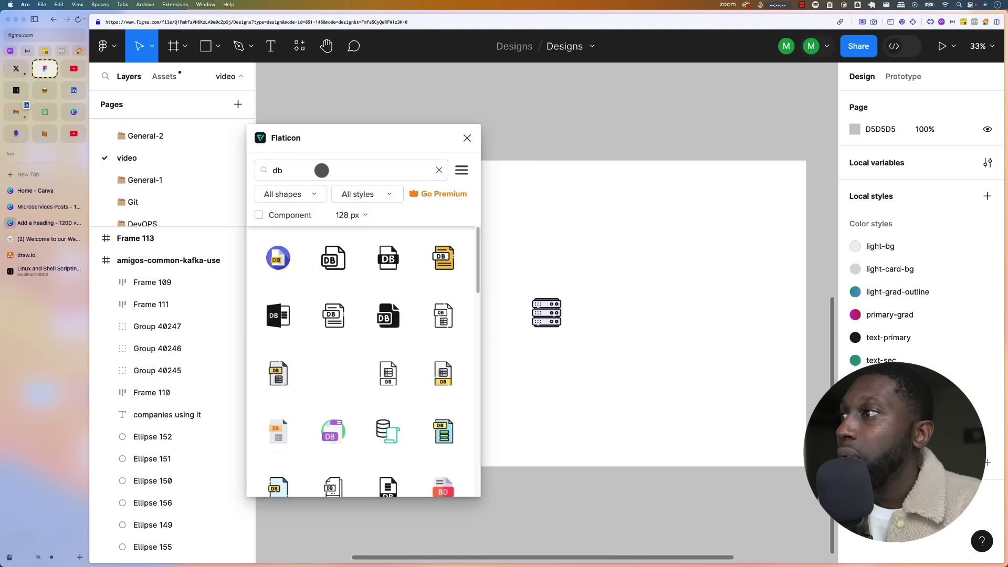
Look through Flaticon's "db" and "database" icons, place a grey-blue database icon right of the server icon and close the plugin.
scroll(362, 269, "down", 4)
scroll(334, 336, "down", 2)
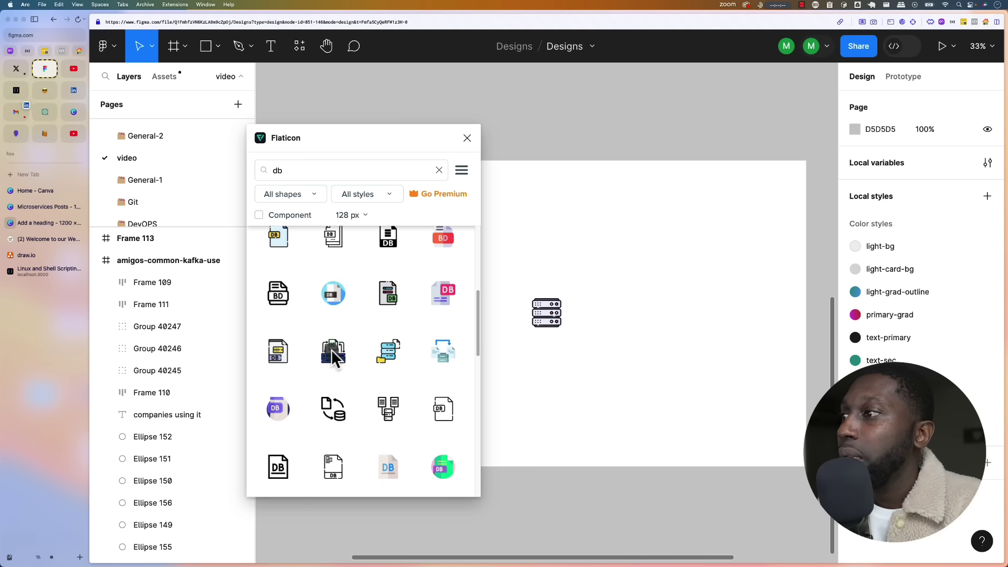
scroll(374, 357, "down", 6)
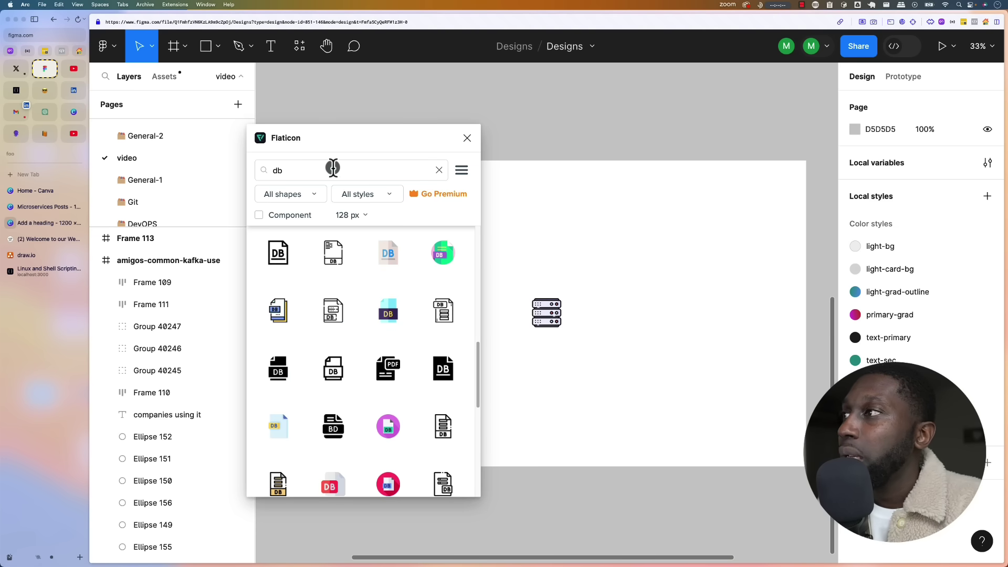
key("Return")
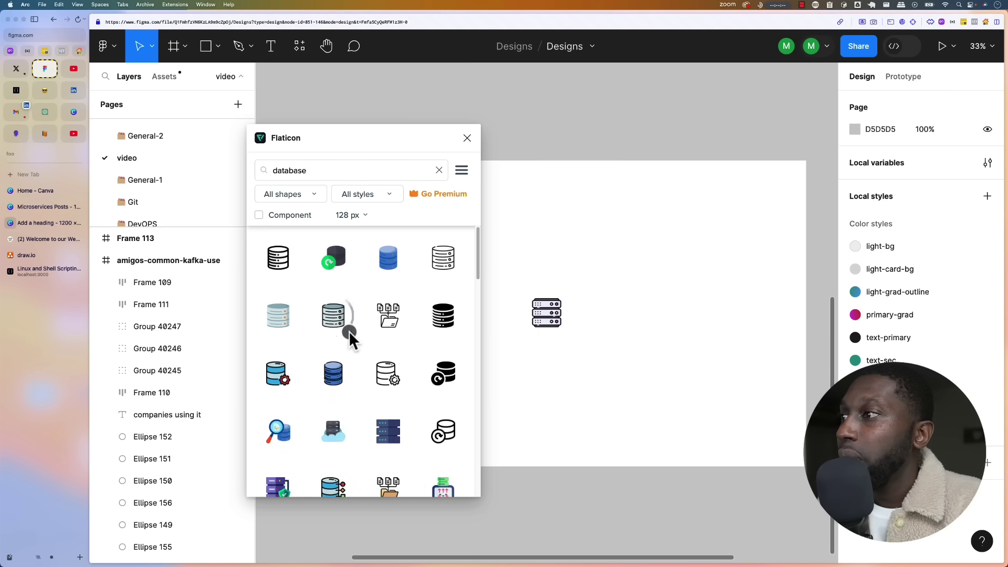
left_click_drag(546, 315, 653, 318)
key("Escape")
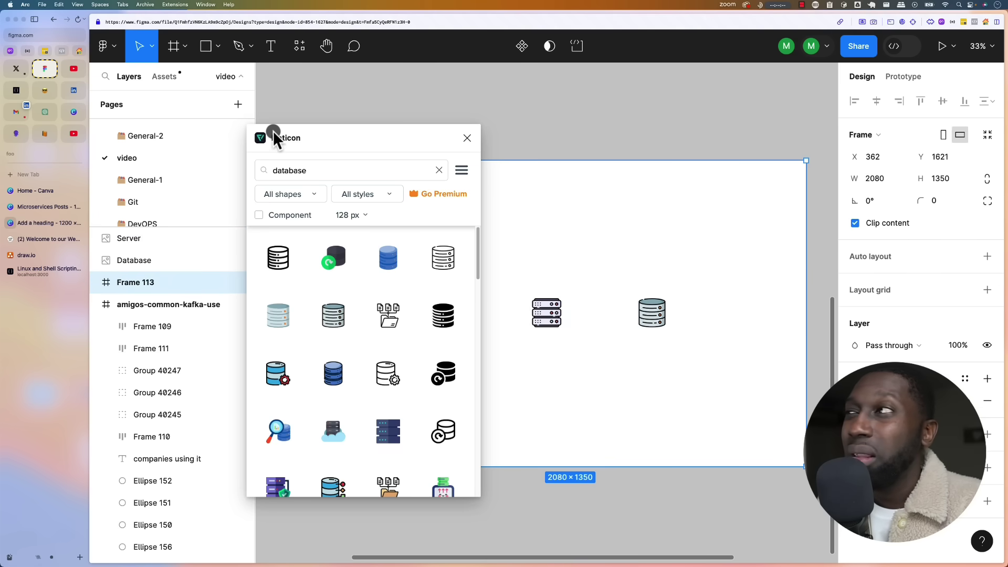
left_click(467, 139)
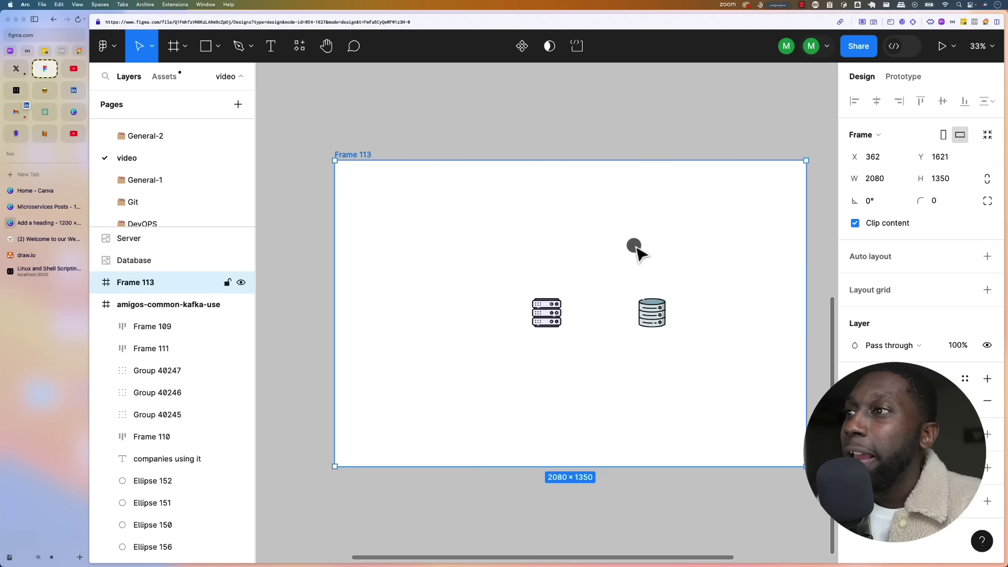
Try enlarging the server and database icons together within the frame.
left_click(663, 315)
left_click(554, 314, "shift")
left_click_drag(531, 298, 460, 251)
left_click(637, 355)
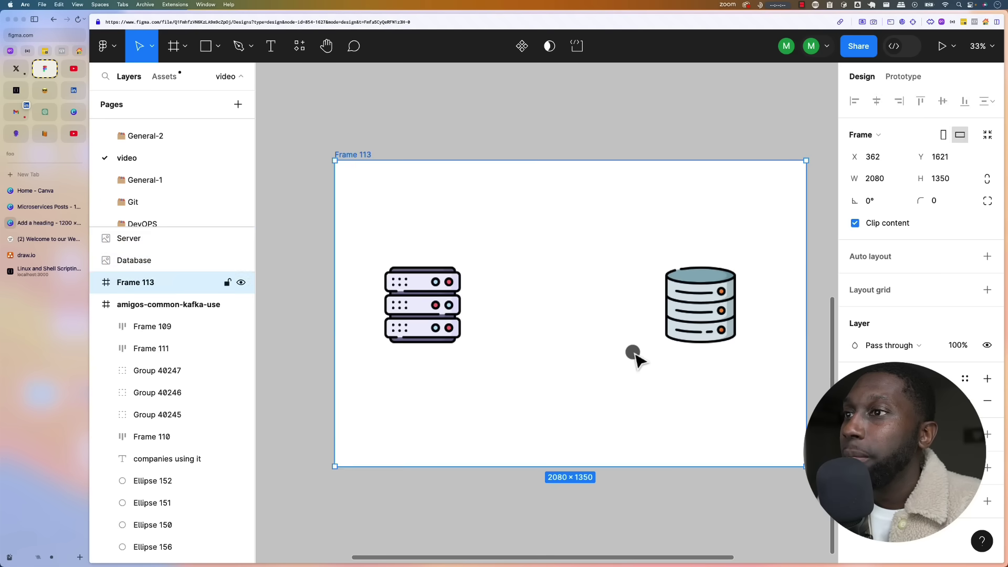
key("Return")
key("super+z")
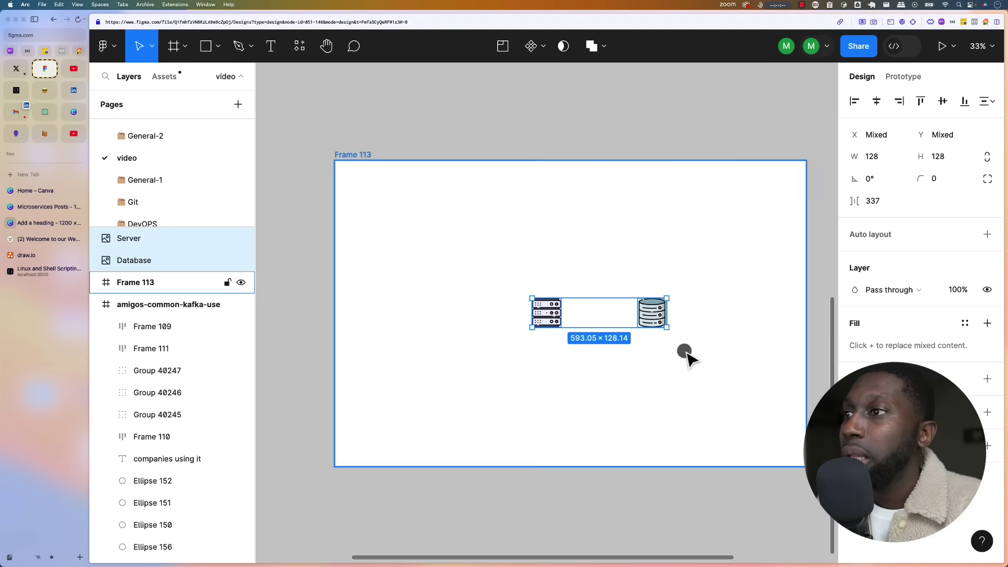
Draw a curved Pen path about 466 × 145 arching from the top of the server icon to the top of the database icon.
left_click(688, 356)
scroll(683, 346, "up", 5)
scroll(672, 367, "up", 2)
scroll(651, 357, "down", 2)
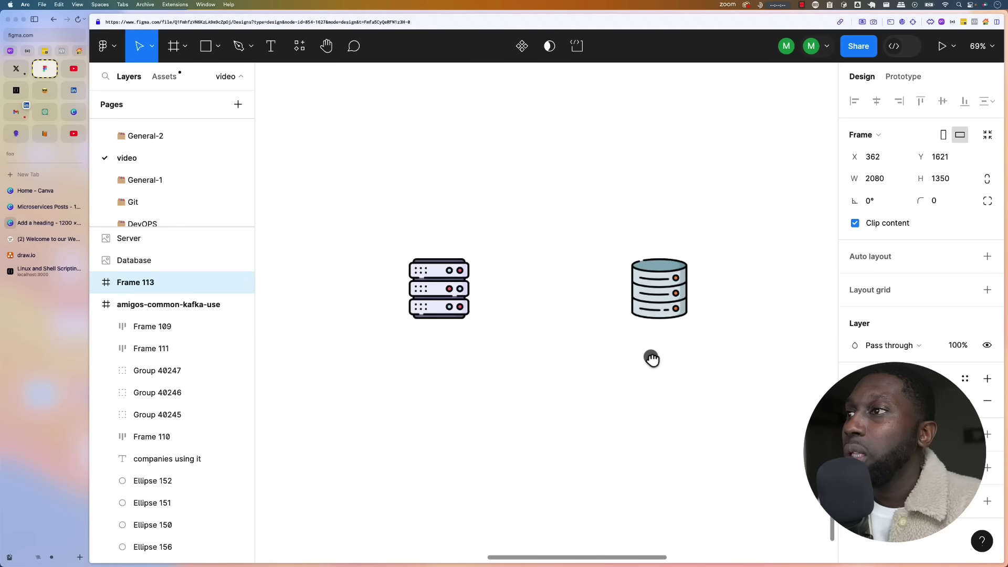
scroll(472, 310, "up", 1)
left_click(455, 297)
left_click(559, 298)
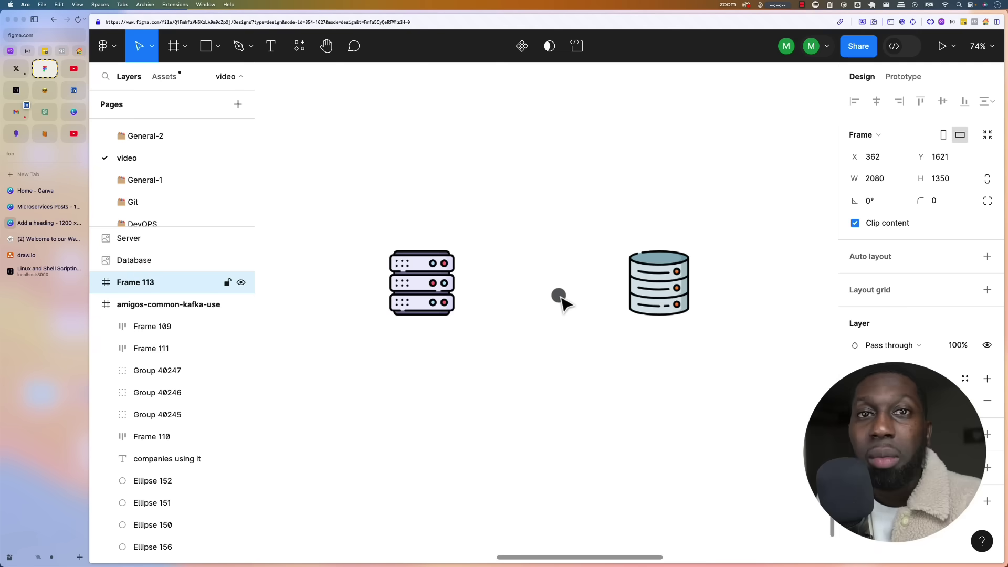
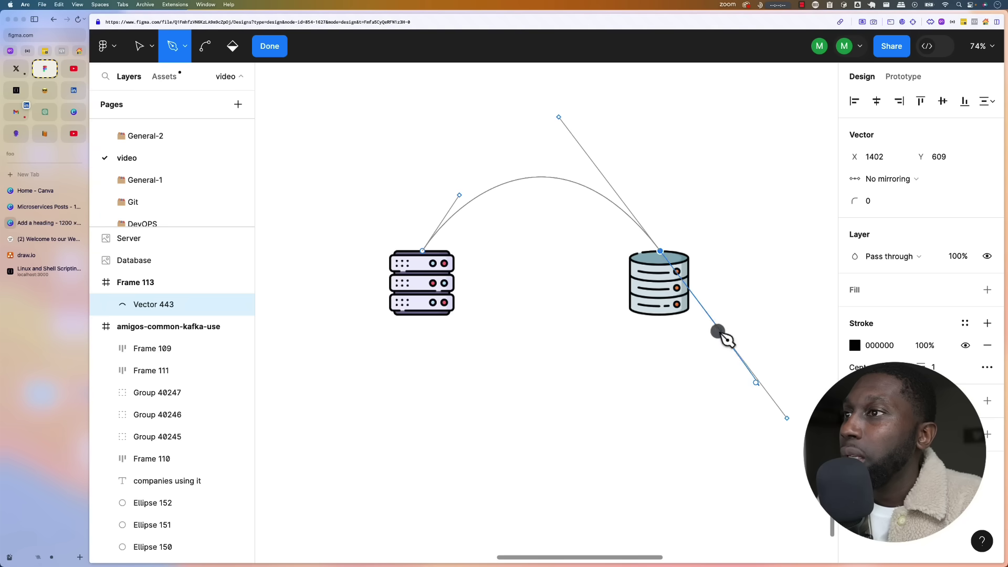
key("Escape")
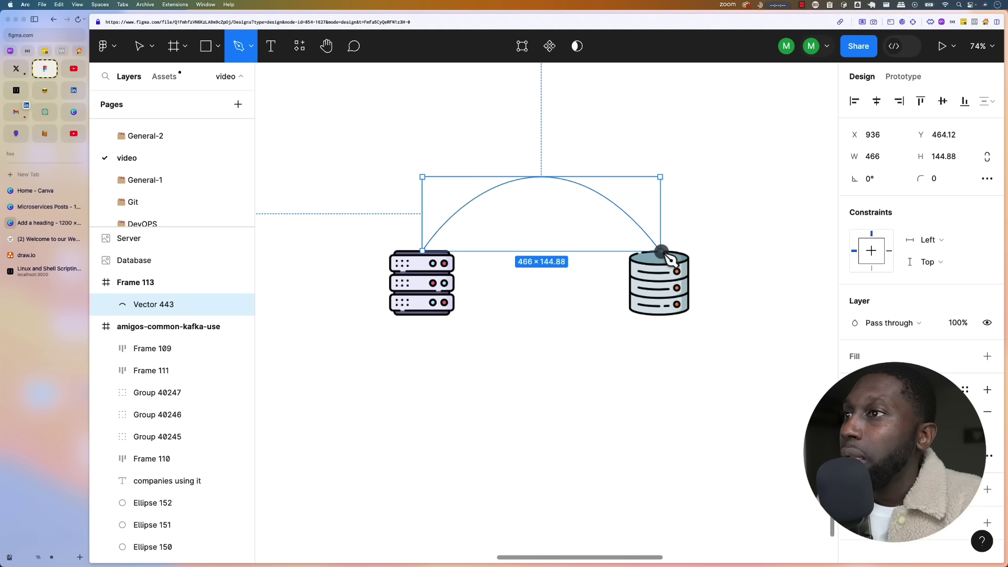
Draw a mirrored lower Pen arc about 480 × 156 from the bottom of the database icon to the bottom of the server icon.
left_click(619, 295)
key("BackSpace")
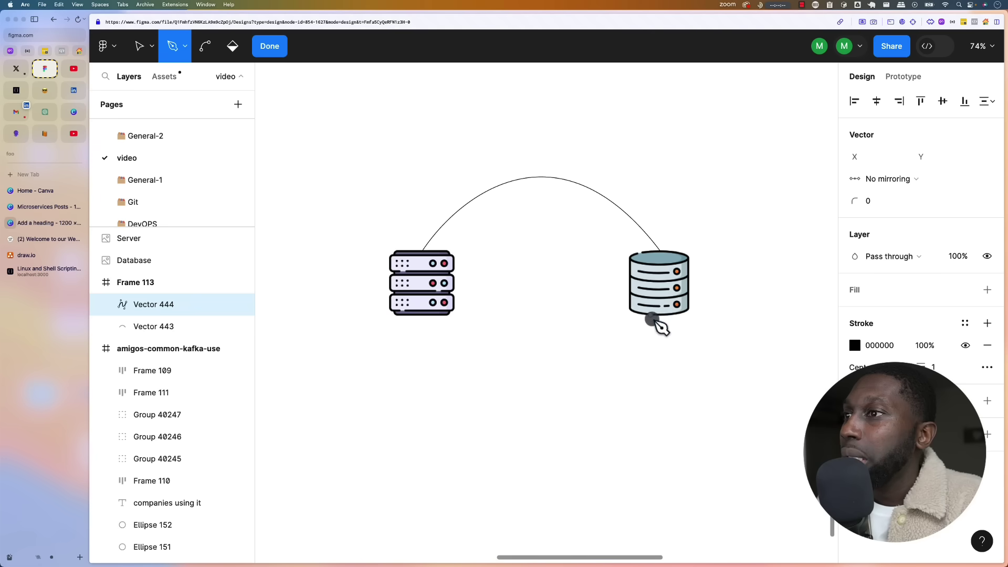
left_click_drag(664, 317, 588, 355)
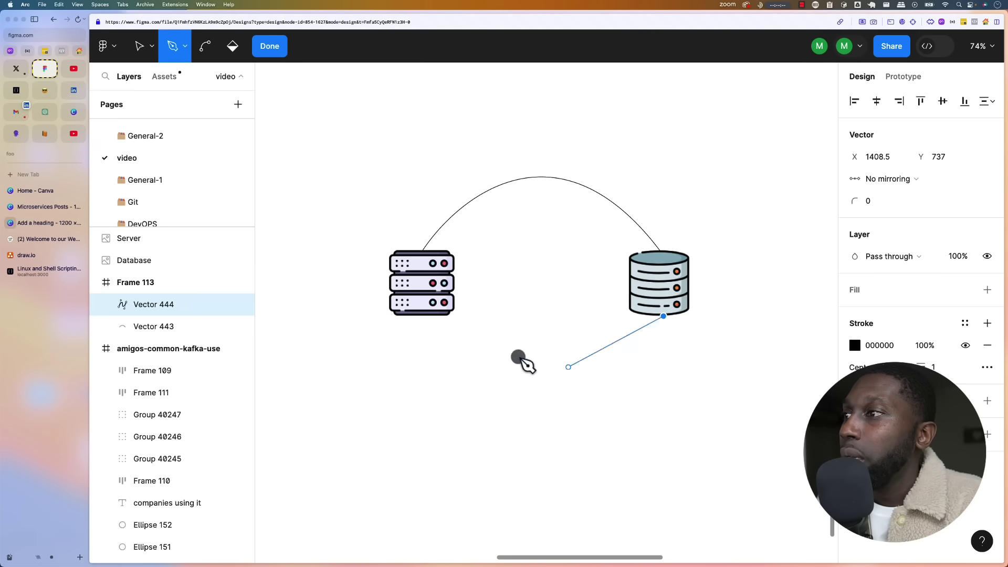
left_click_drag(419, 316, 299, 137)
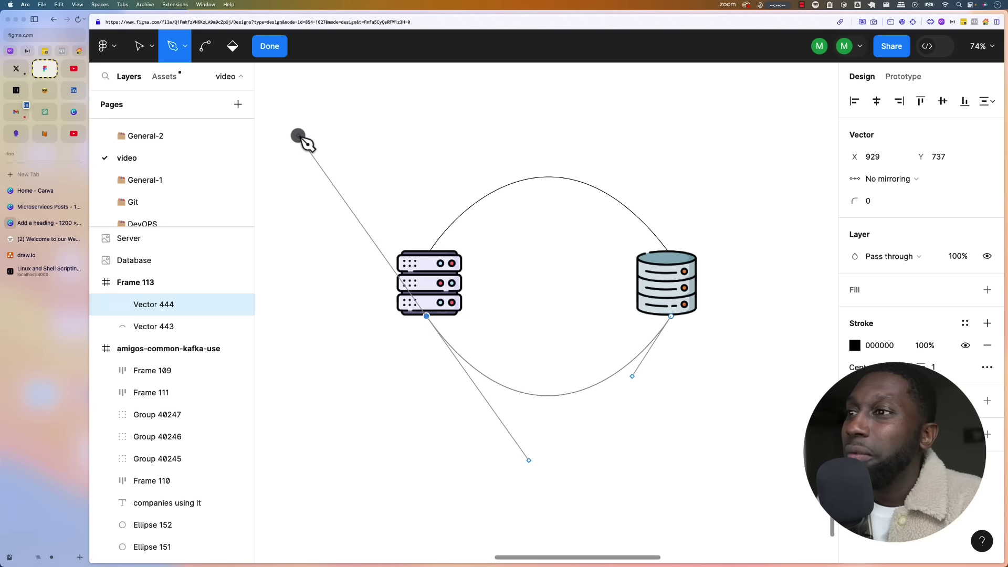
key("Escape")
key("Escape")
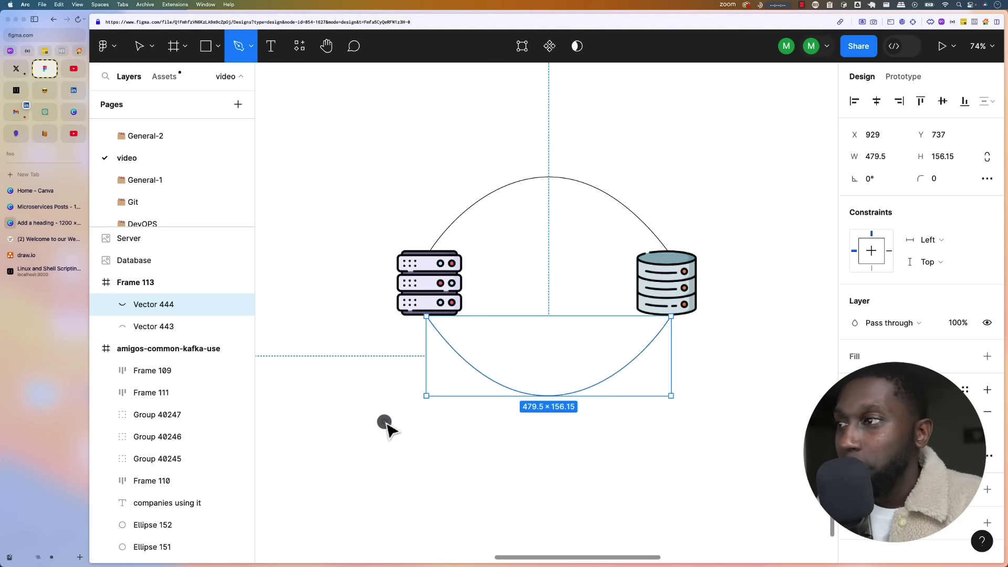
key("v")
left_click(355, 419)
Draw a circle of about 66 × 66, fill it with blue 312DFF and place it just above the server icon.
left_click(217, 46)
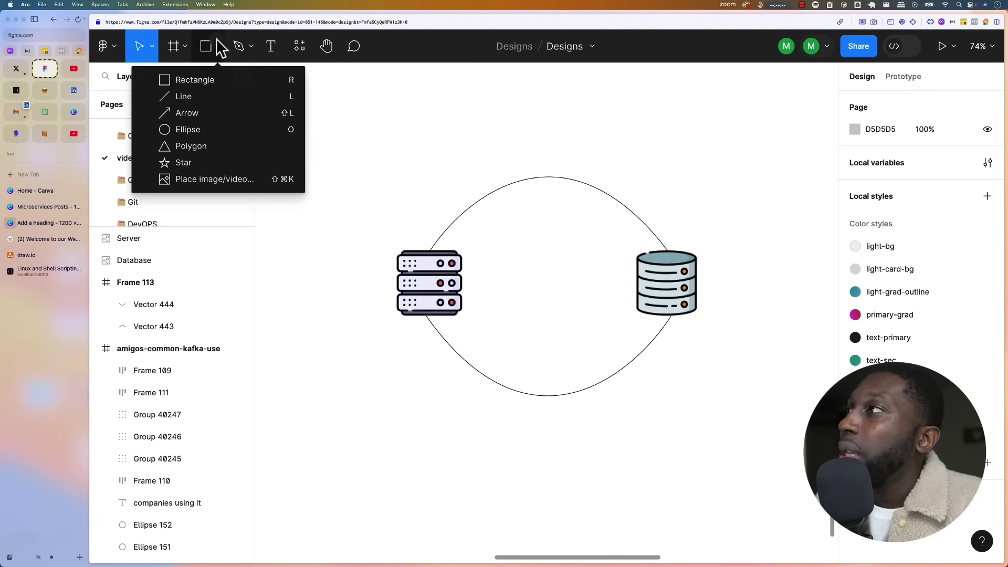
left_click(191, 127)
left_click_drag(412, 123, 447, 156)
left_click(856, 378)
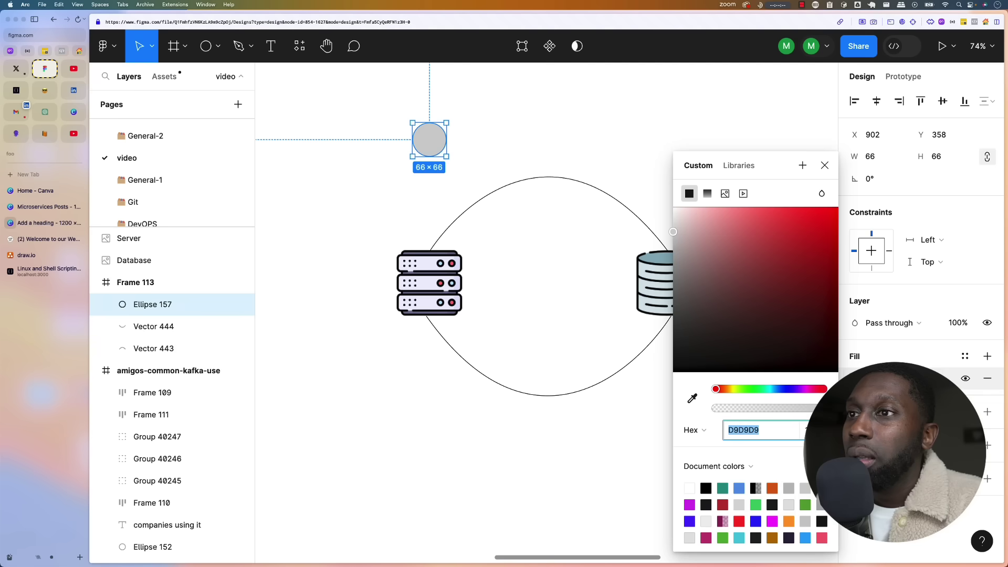
left_click(757, 520)
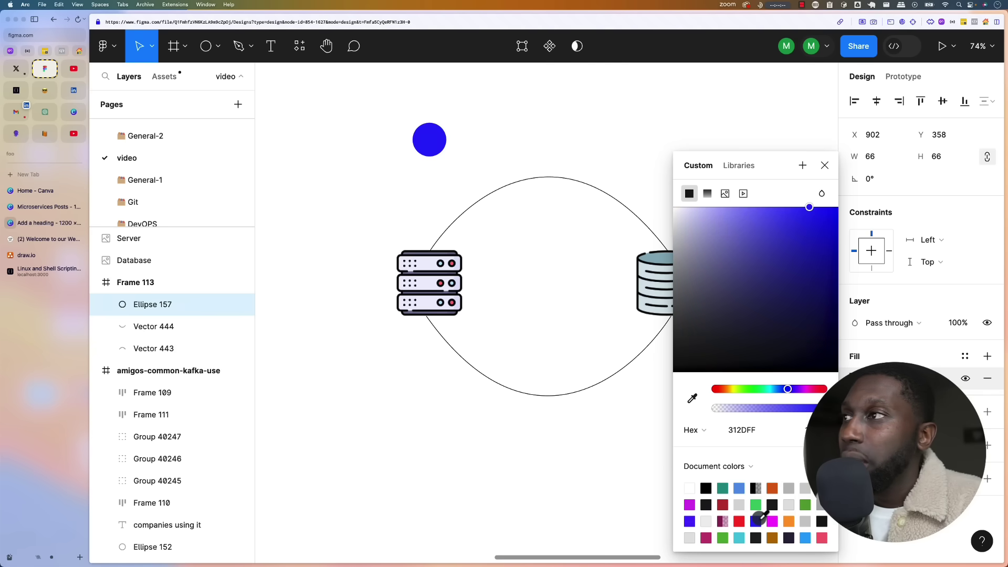
left_click(513, 164)
left_click_drag(430, 153, 433, 190)
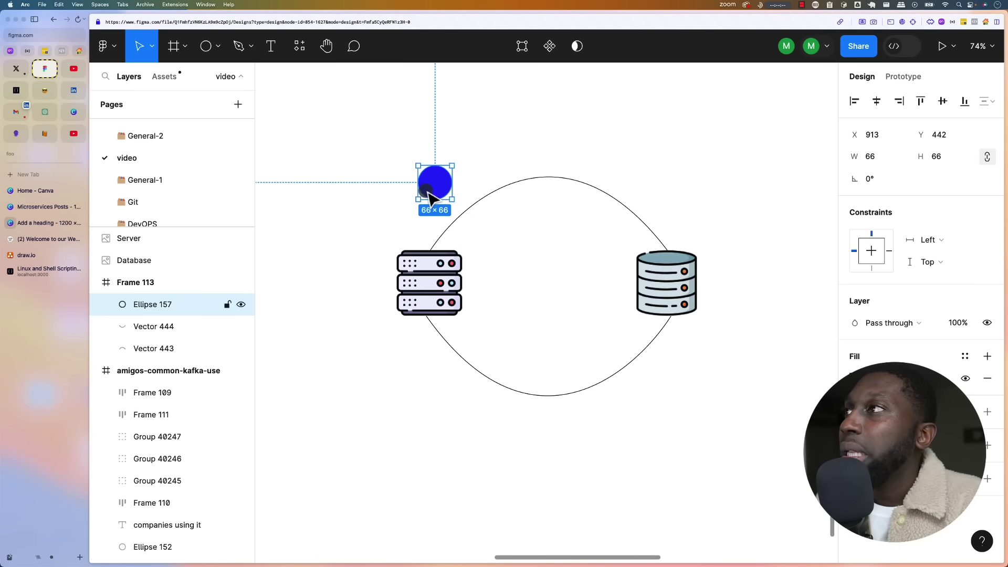
Run the Motion - UI and Games animation plugin and create a new untitled animation.
left_click(340, 118)
left_click(297, 46)
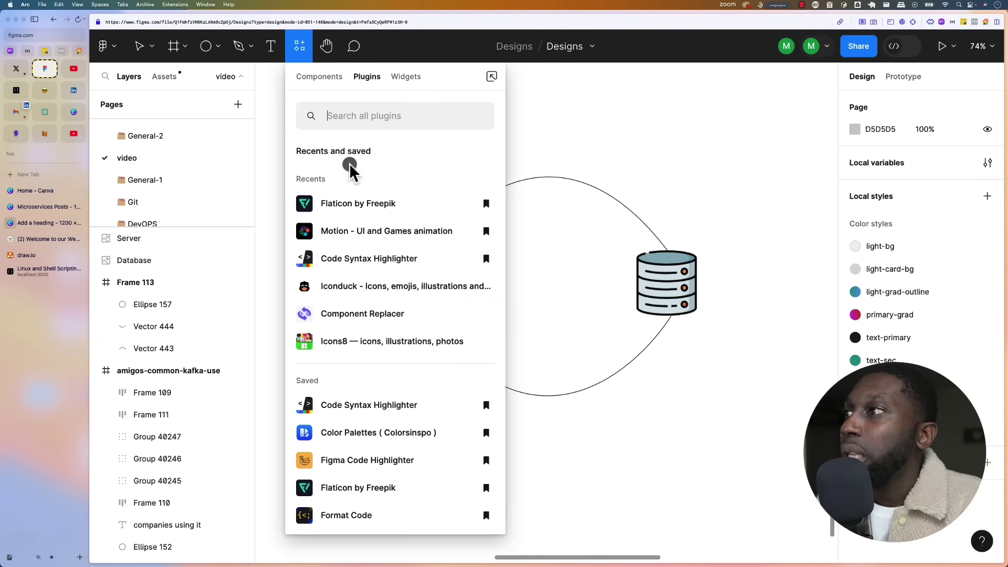
left_click(365, 231)
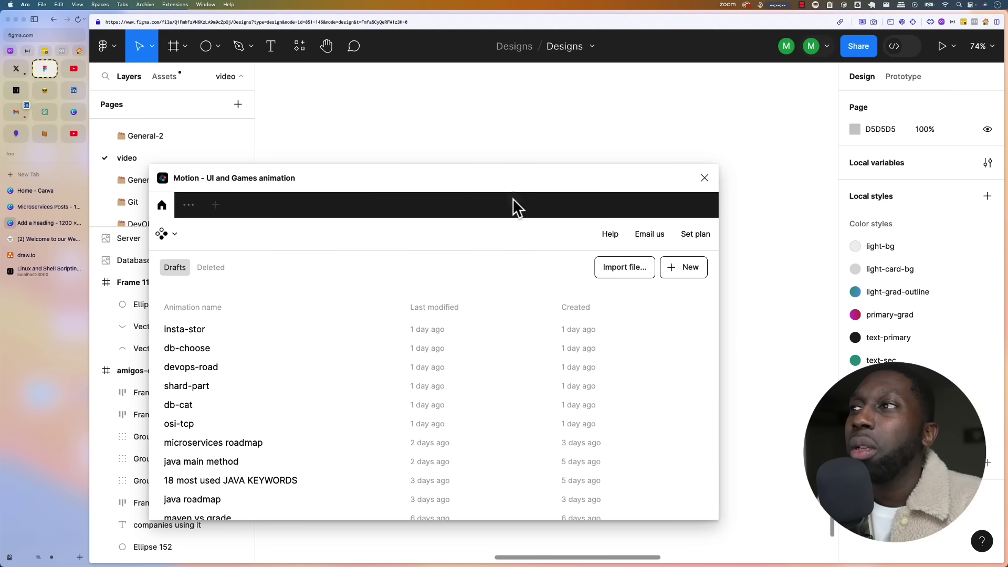
left_click_drag(523, 178, 582, 190)
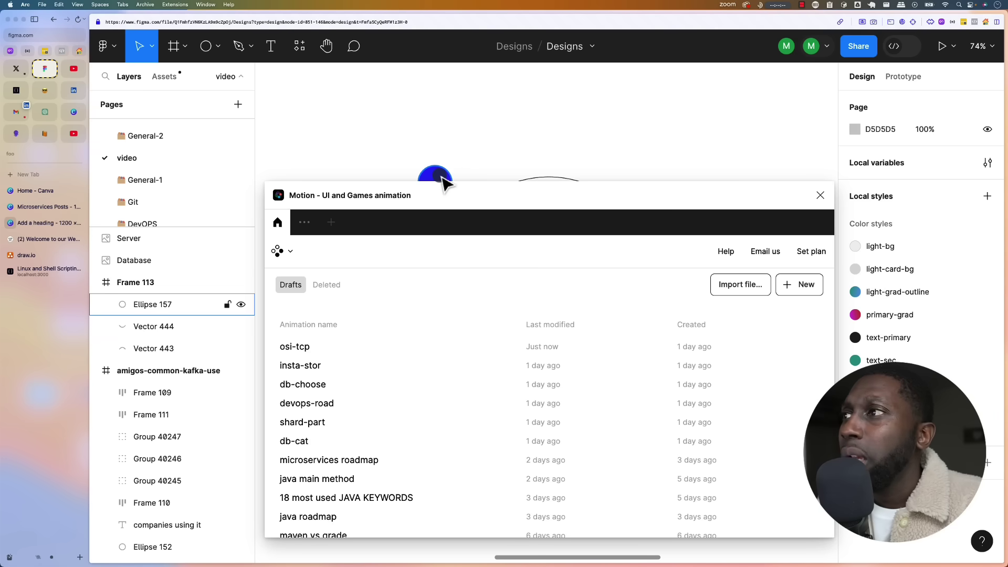
left_click(436, 177)
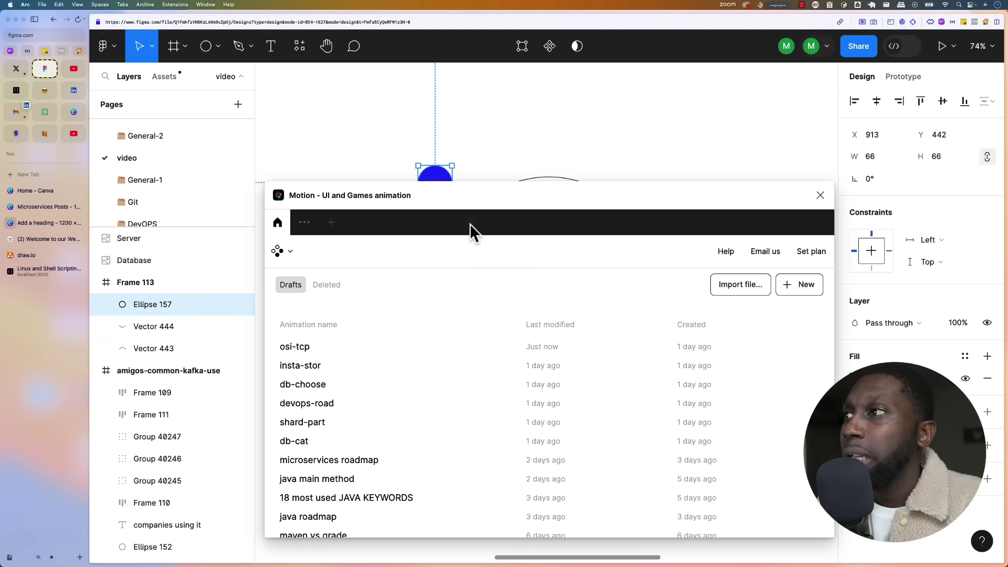
scroll(445, 182, "down", 1)
left_click(556, 147)
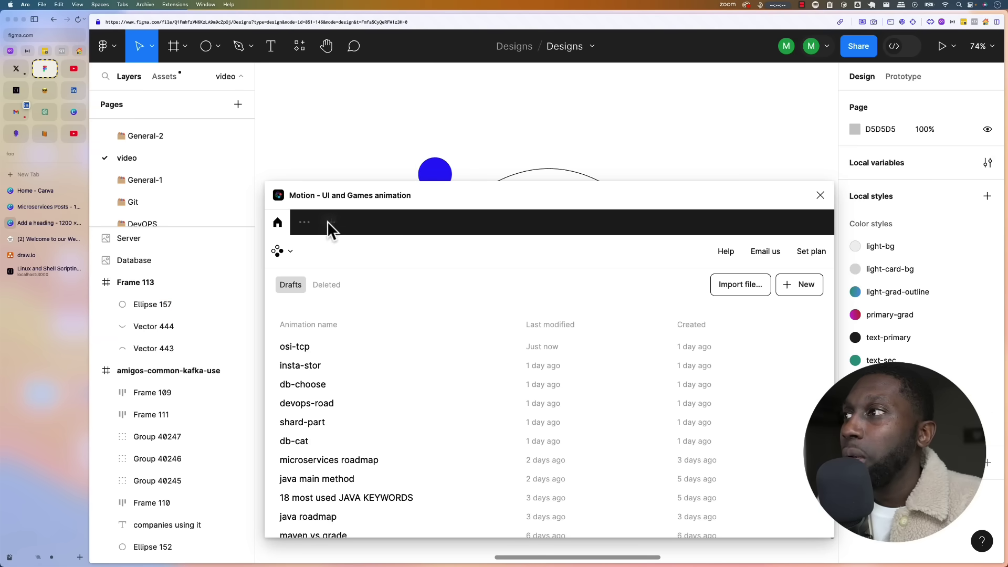
left_click(330, 222)
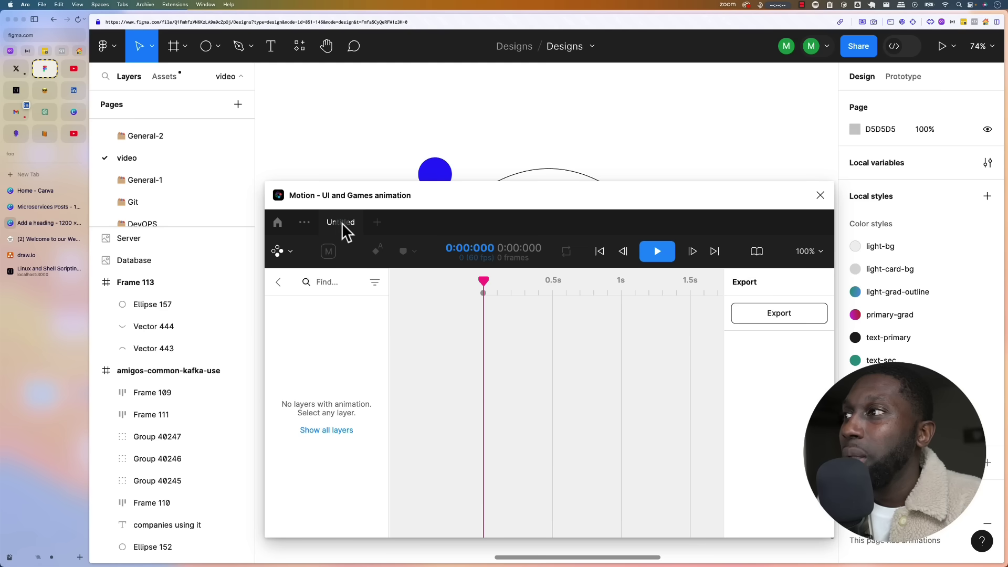
Add a path animation to the blue circle using the upper arc as its path source.
left_click(440, 175)
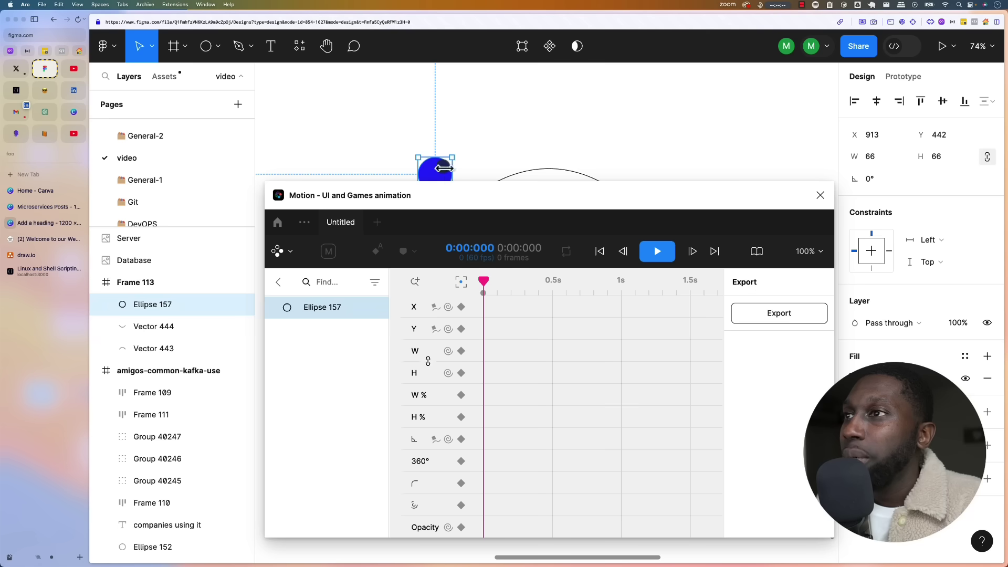
scroll(619, 142, "down", 3)
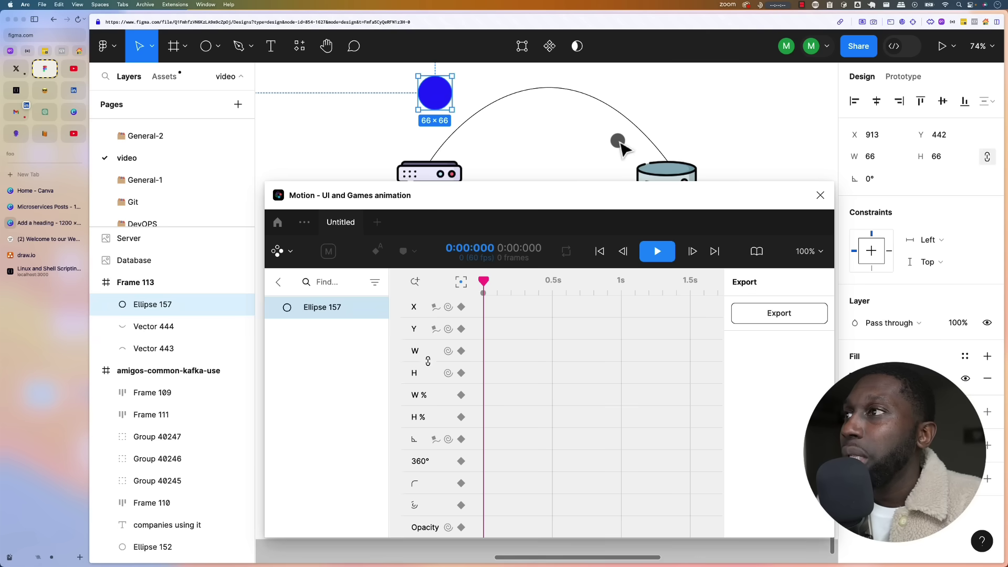
scroll(619, 143, "down", 5)
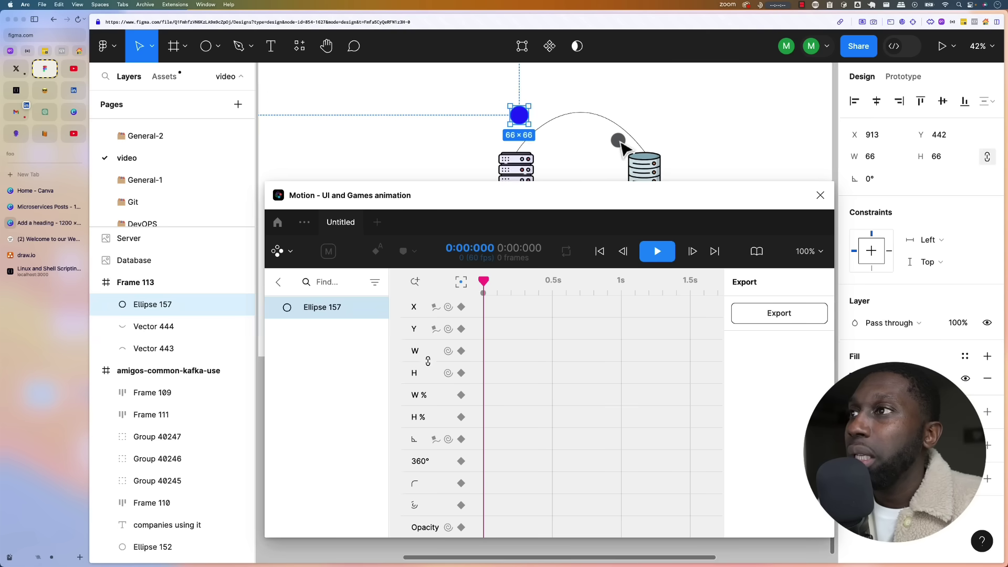
scroll(622, 147, "up", 1)
left_click(677, 133)
left_click_drag(677, 133, 628, 111)
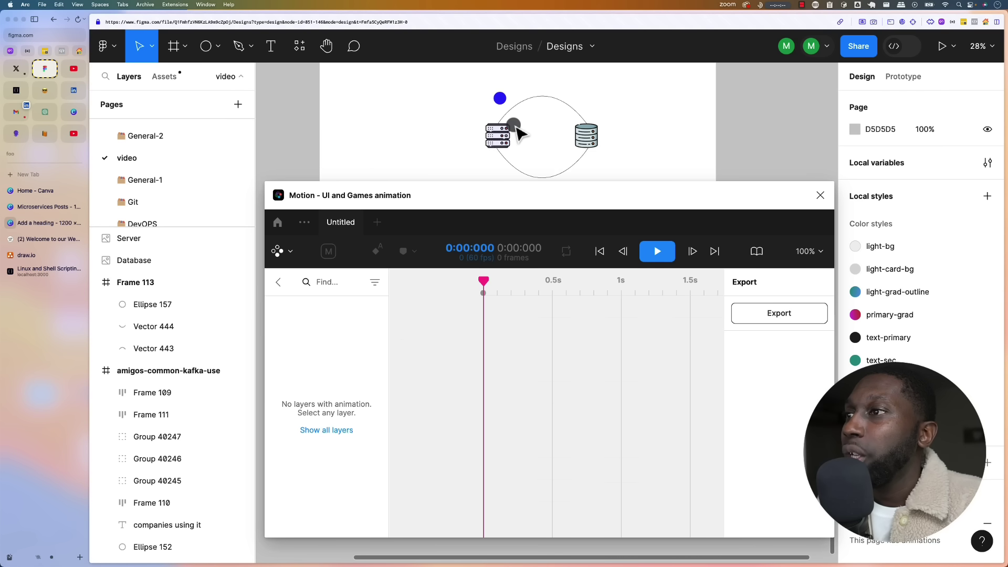
left_click(500, 98)
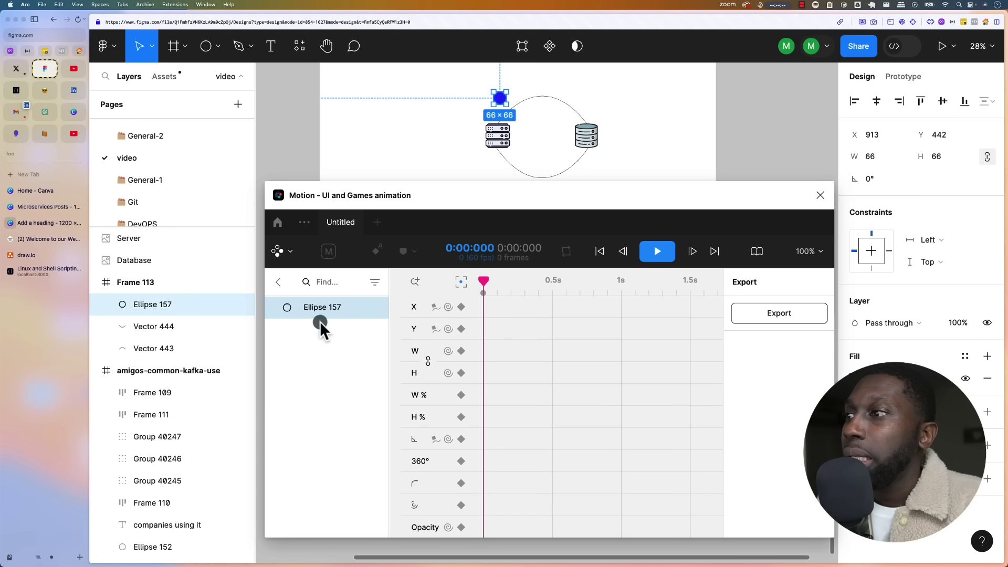
left_click(436, 439)
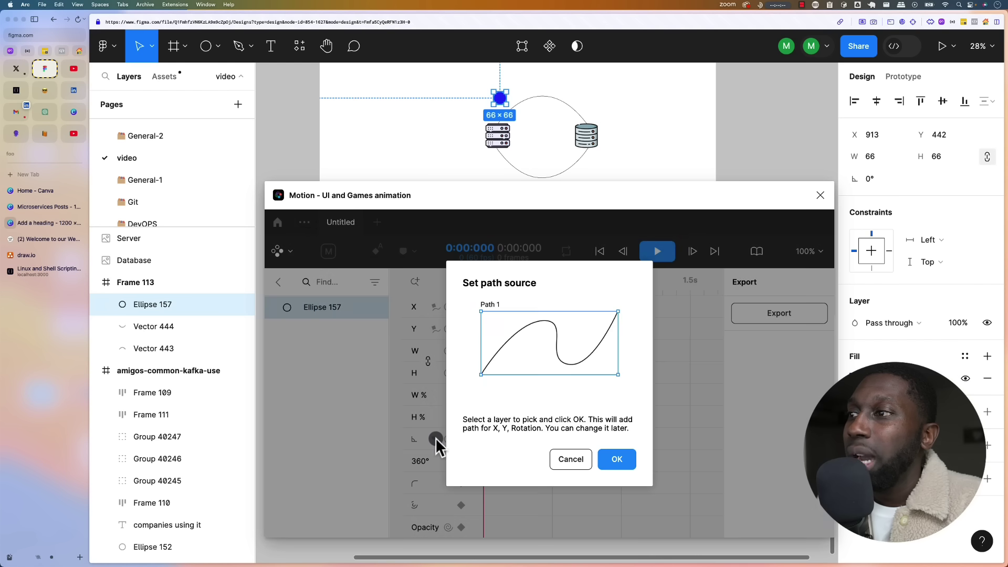
left_click(555, 100)
left_click(621, 458)
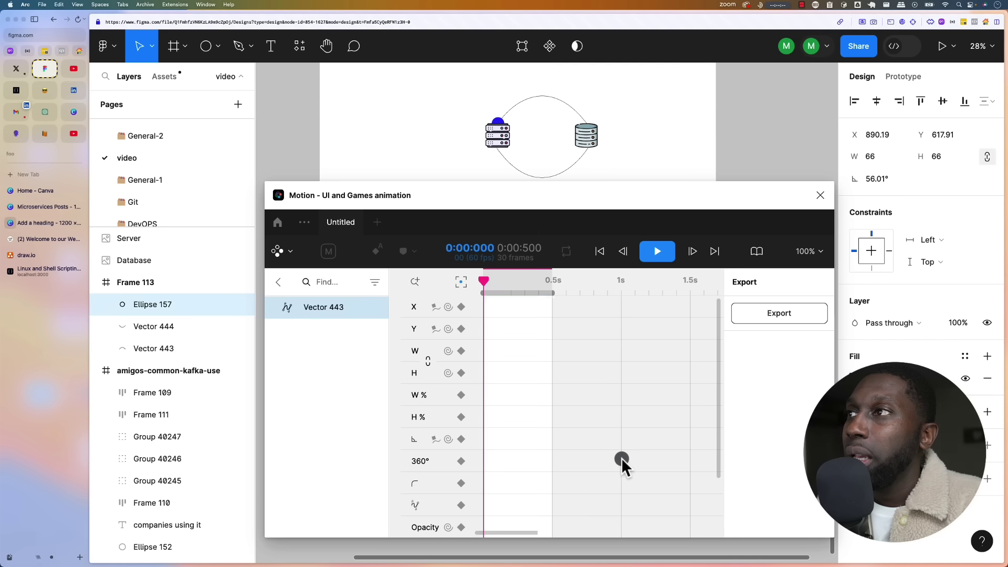
Preview the blue circle's motion, set its path duration to 1 s and play it again.
left_click(651, 251)
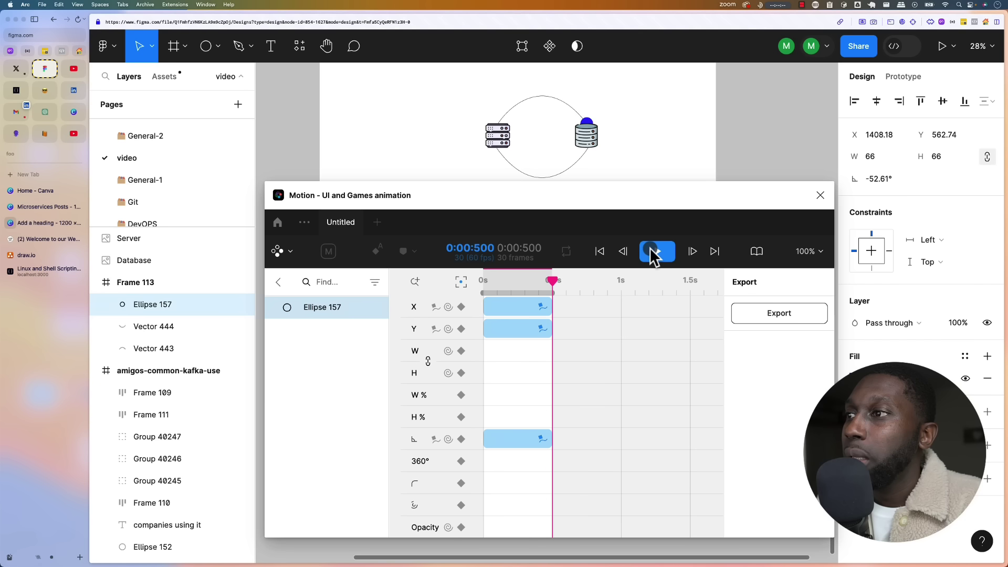
left_click(554, 330)
left_click(756, 336)
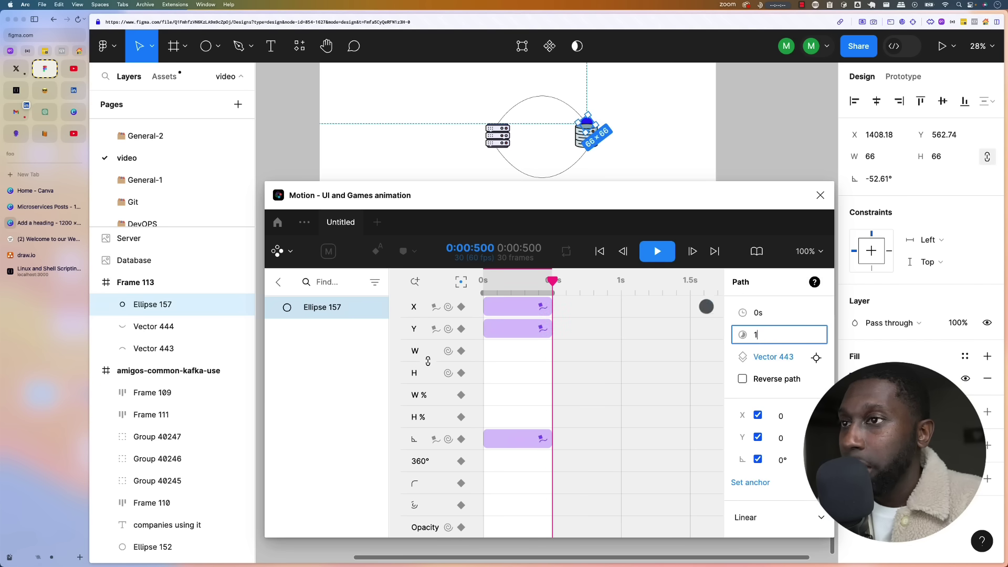
type("1")
key("Return")
left_click(665, 250)
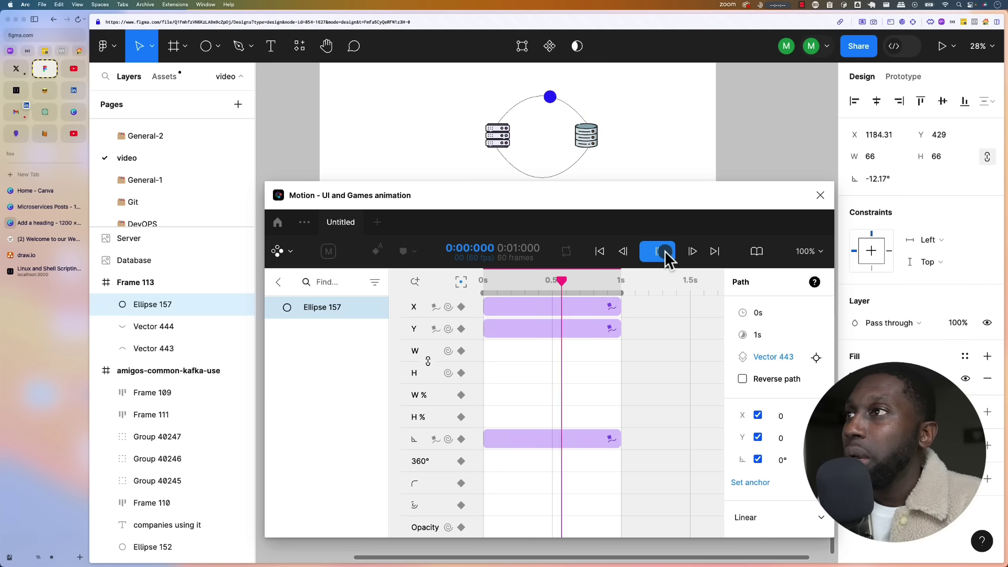
left_click(503, 155)
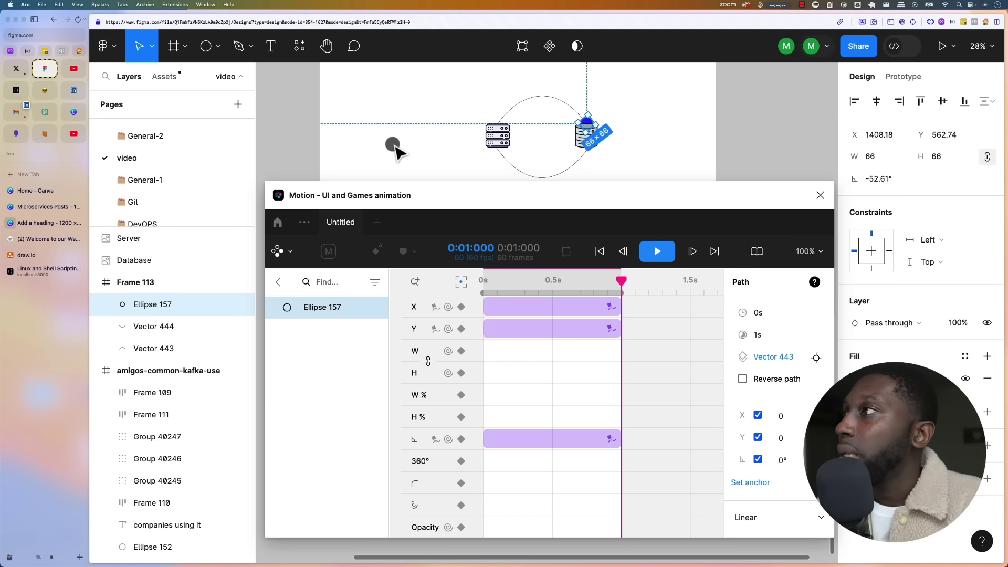
Draw a second circle of about 87 × 87 in the empty area left of the server icon.
left_click(217, 48)
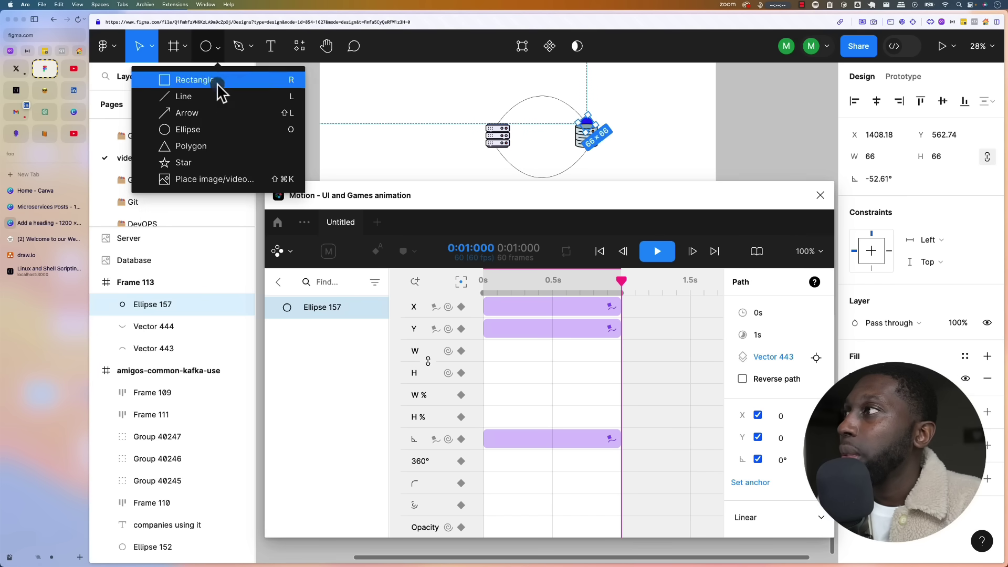
left_click(450, 121)
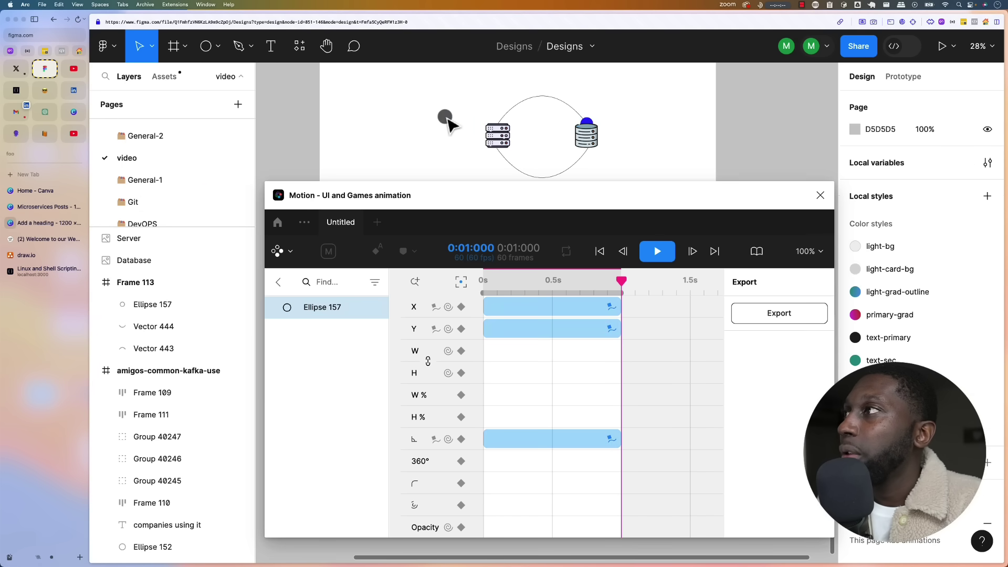
left_click(209, 45)
mouse_move(431, 109)
left_mouse_down()
mouse_move(456, 132)
mouse_move(447, 125)
left_mouse_up()
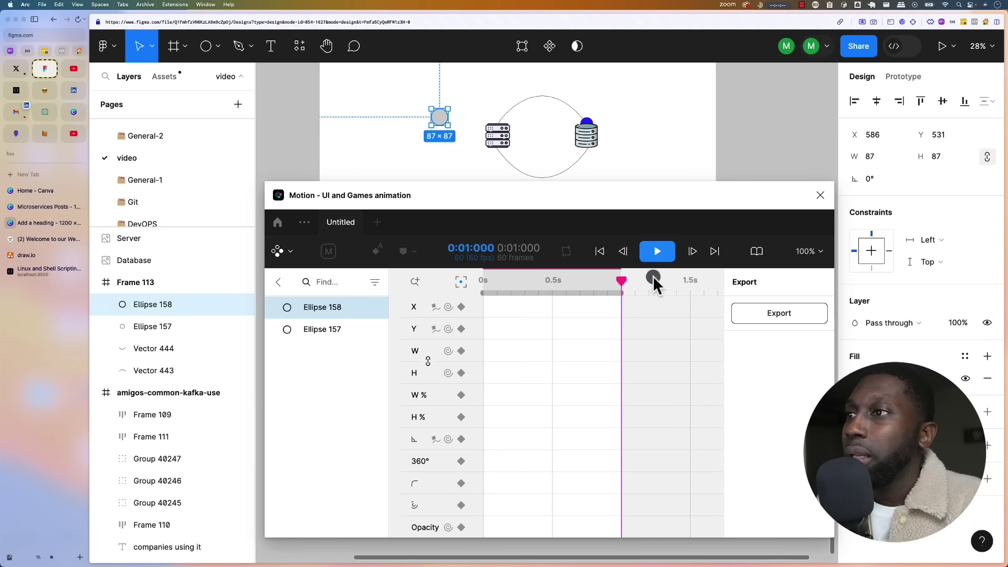
Fill the second circle with pink-red F97583 and move it below and to the right of the database icon.
left_click(852, 362)
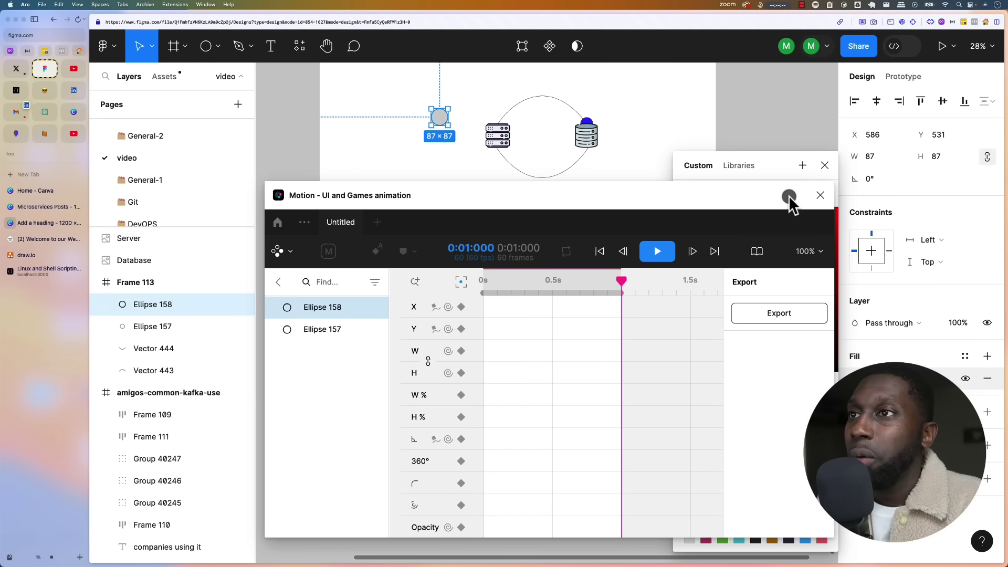
left_click_drag(791, 202, 636, 158)
left_click(824, 535)
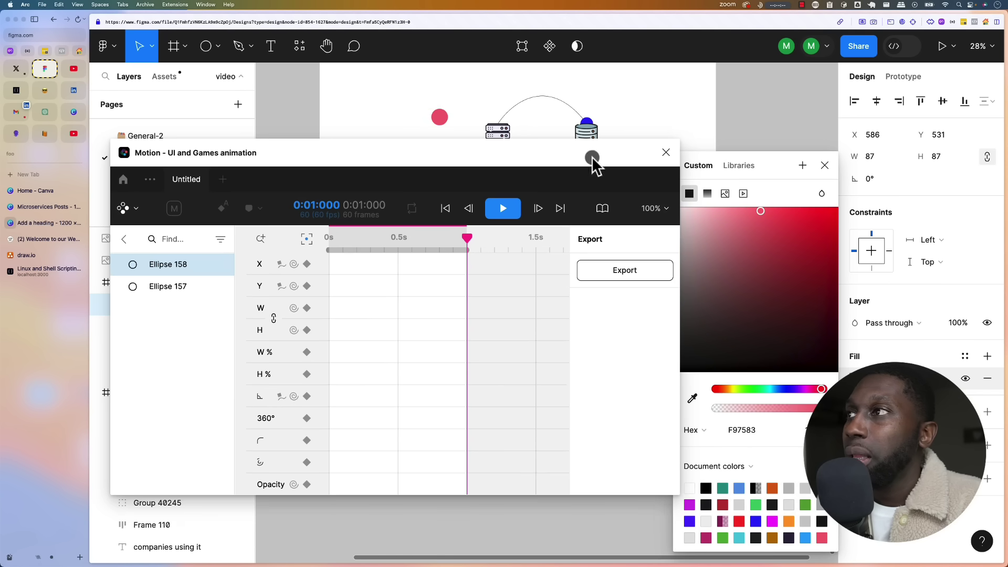
left_click(468, 103)
left_click_drag(471, 149, 477, 197)
left_click_drag(443, 122, 632, 171)
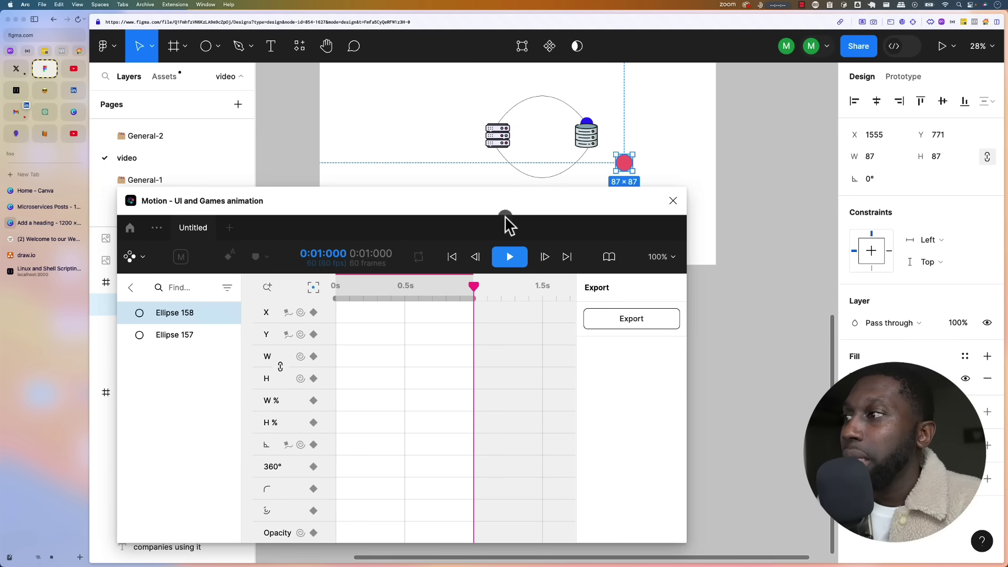
Add a path animation to the pink-red circle using the lower arc as its path source.
left_click(287, 444)
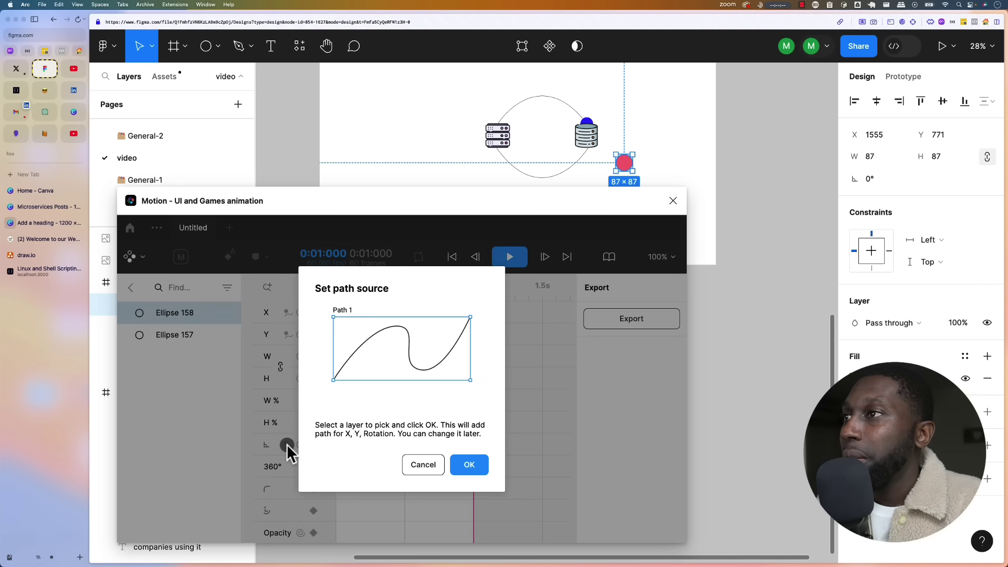
left_click(569, 172)
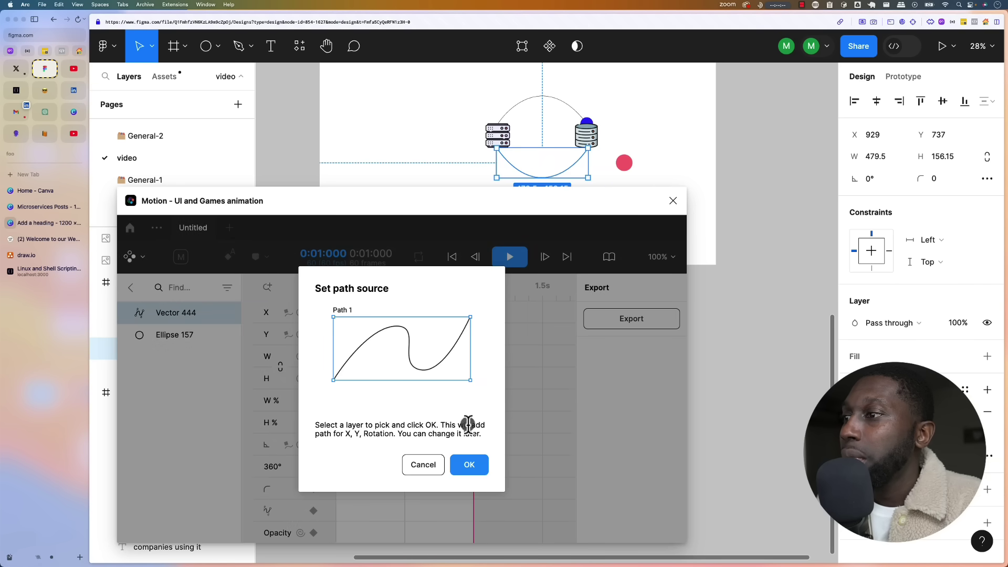
left_click(473, 465)
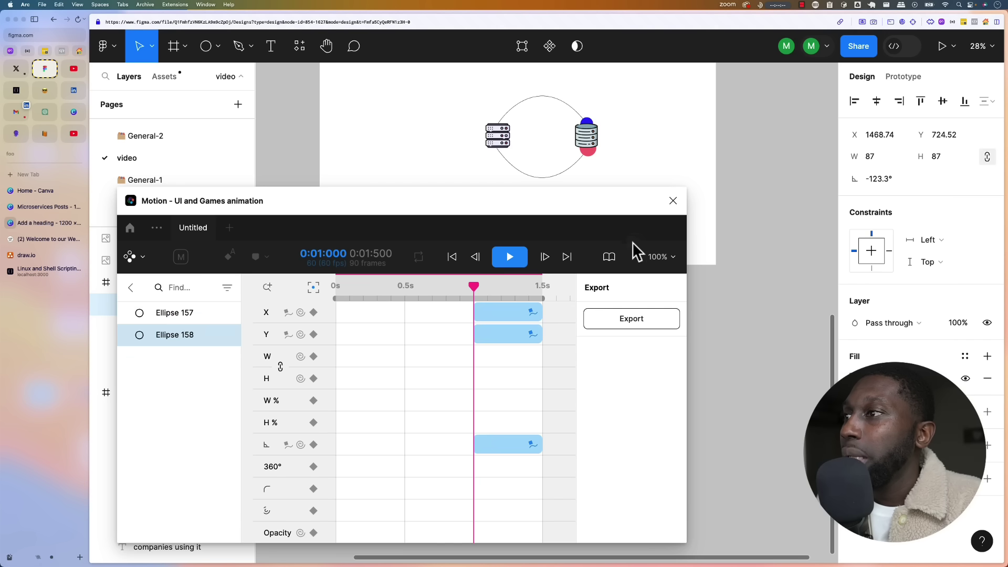
Turn on Mastering mode to see both circles' tracks and set the pink-red circle's path duration to 1 s.
scroll(472, 330, "down", 2)
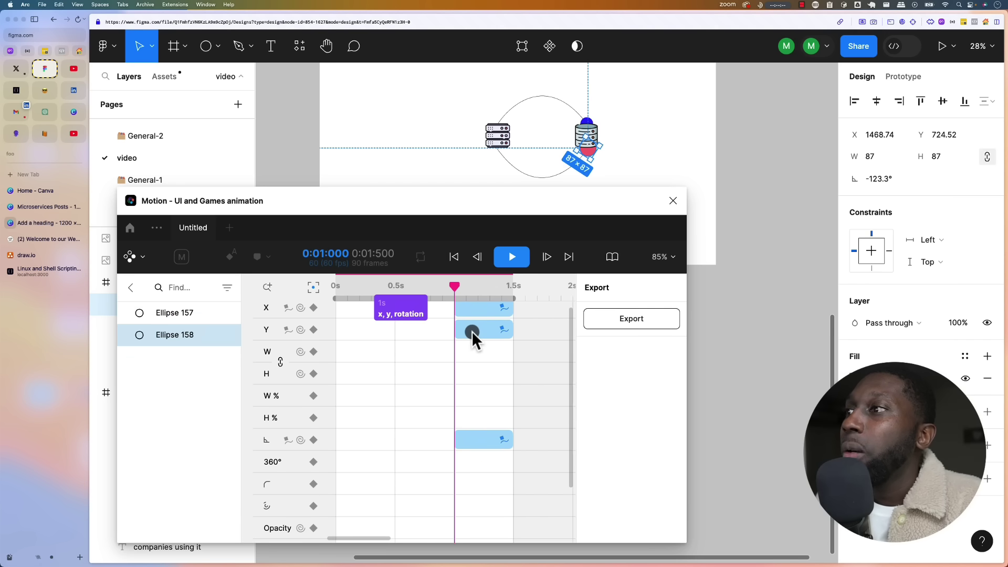
left_click_drag(458, 202, 440, 114)
left_click(164, 170)
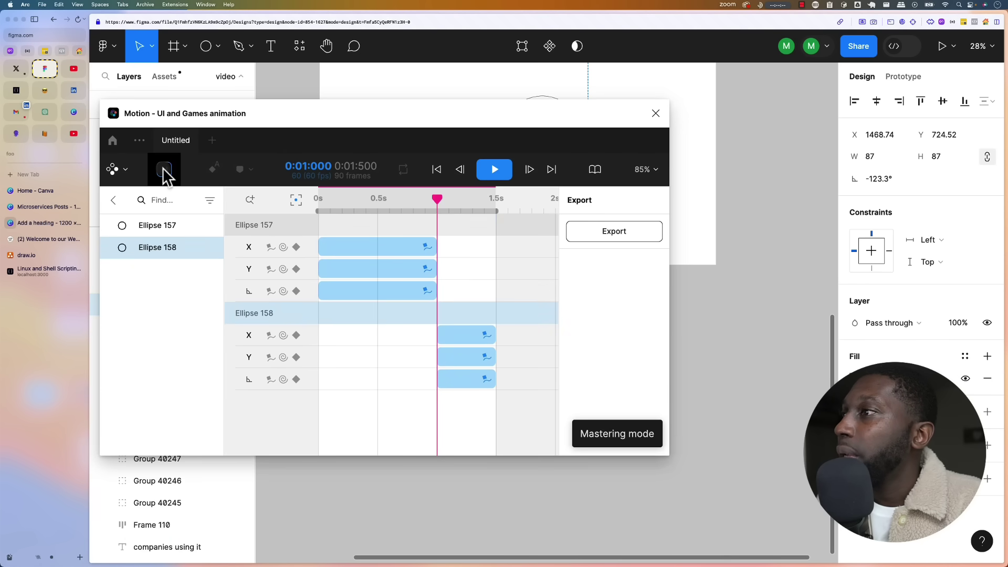
left_click(484, 336)
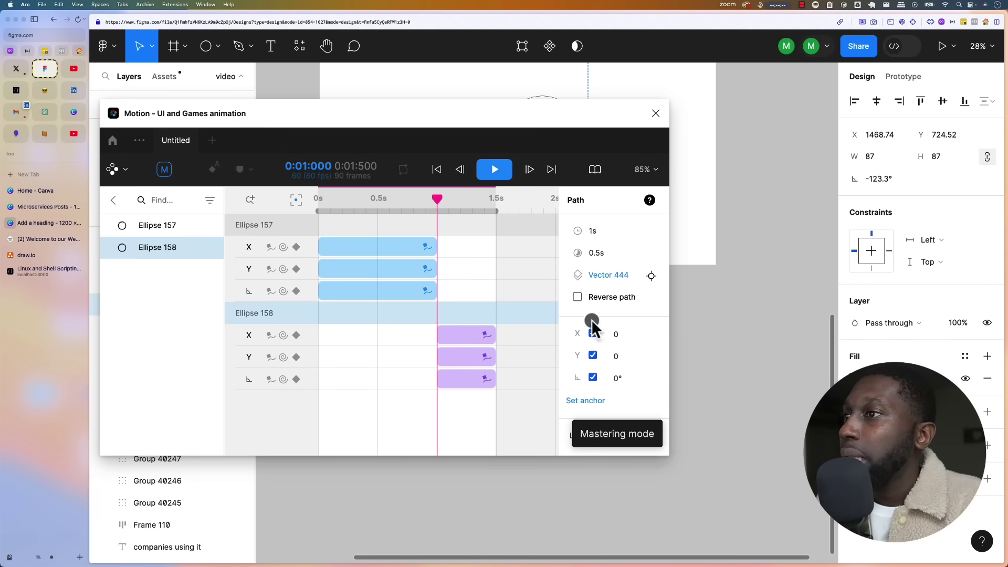
left_click(597, 254)
type("1")
key("Return")
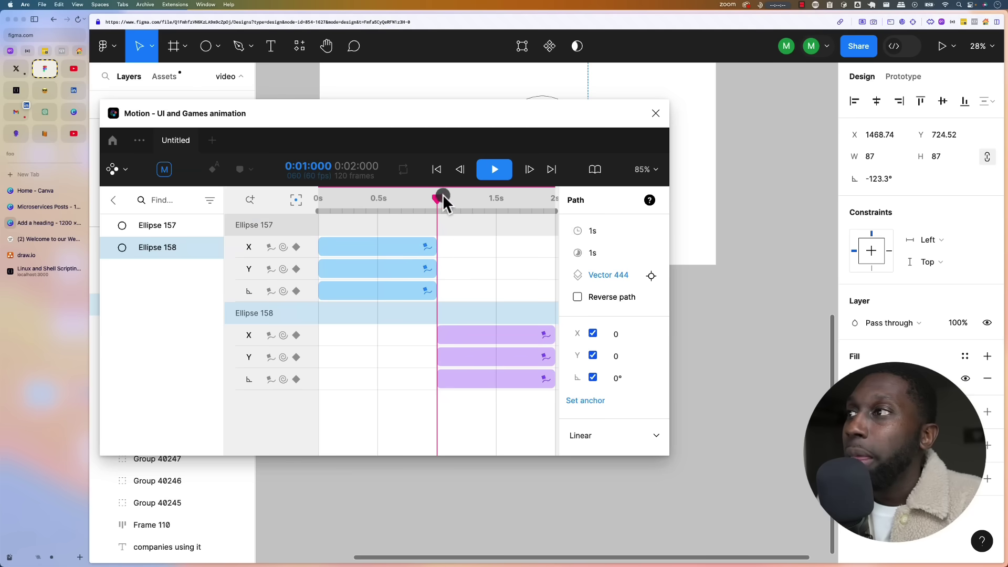
Return the timeline to the start and play the full sequence of both circles travelling between the server and database icons.
left_click(458, 166)
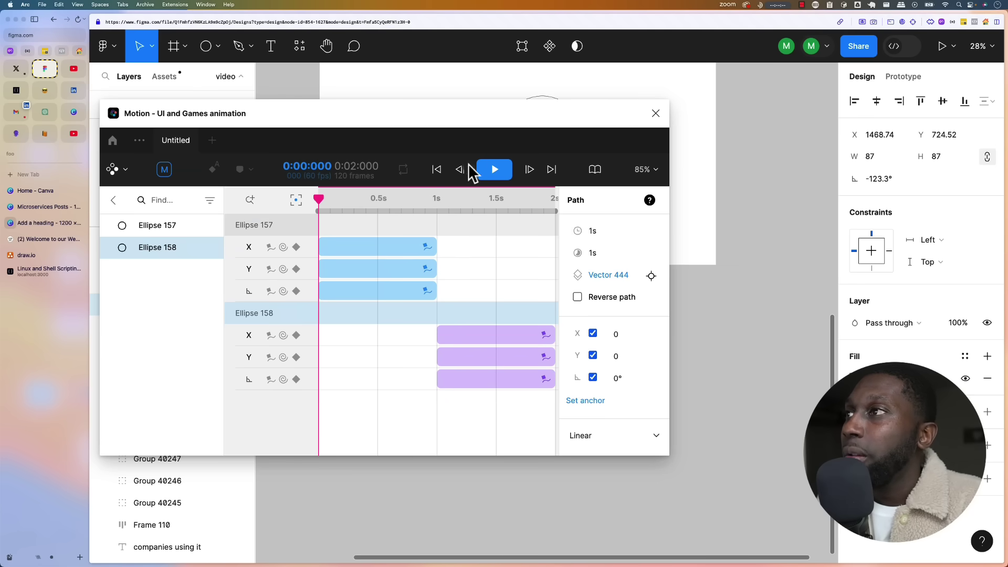
left_click_drag(521, 125, 511, 274)
scroll(585, 162, "down", 3)
scroll(588, 163, "up", 3)
scroll(593, 164, "up", 5)
scroll(746, 194, "up", 2)
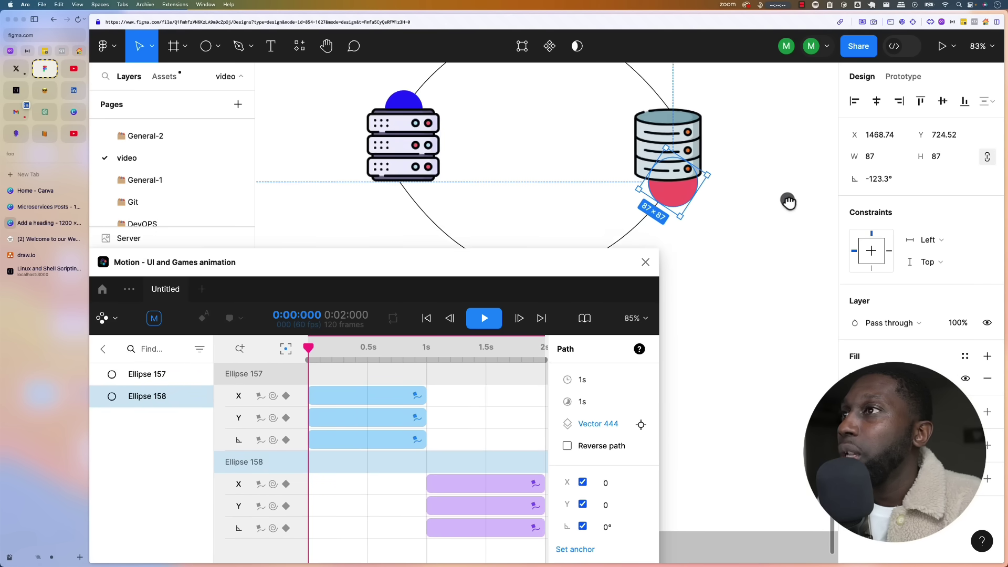
scroll(745, 194, "down", 3)
left_click(754, 200)
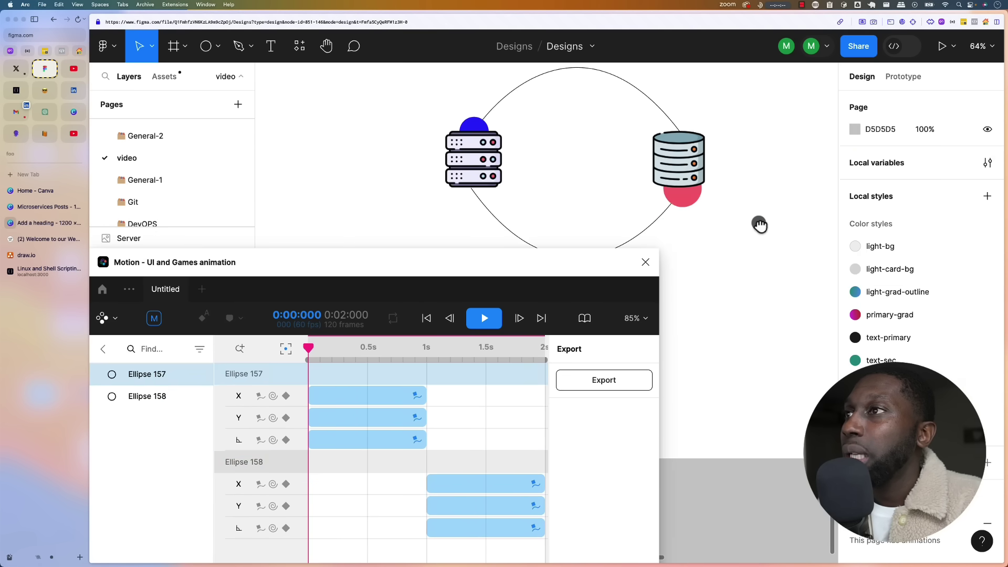
scroll(709, 213, "right", 2)
left_click(651, 202)
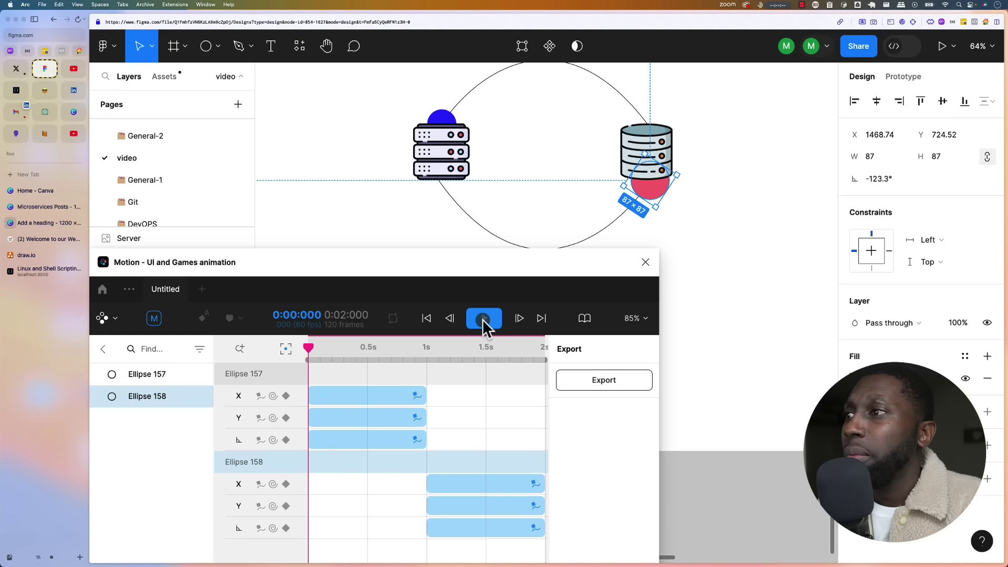
left_click(483, 320)
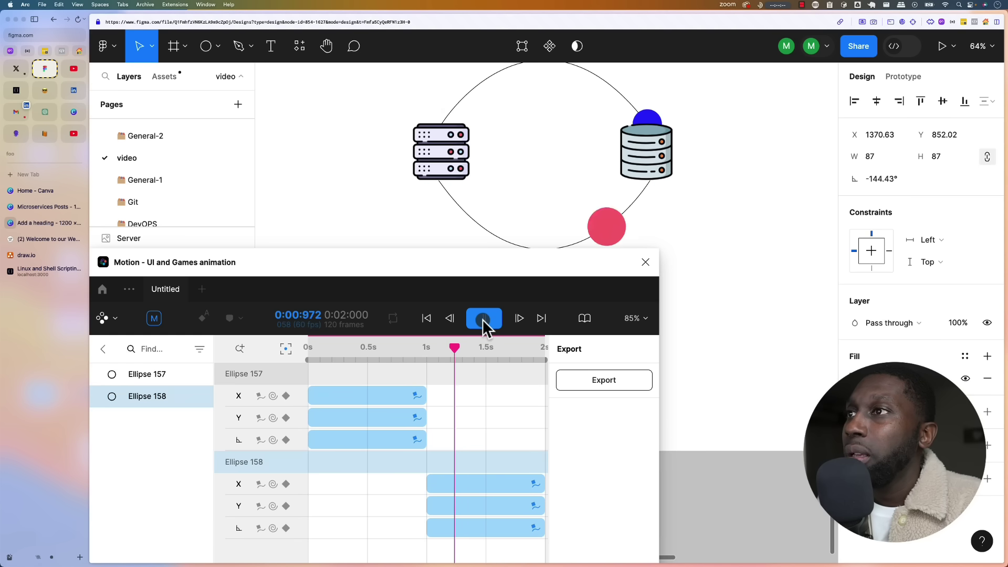
scroll(504, 239, "down", 3)
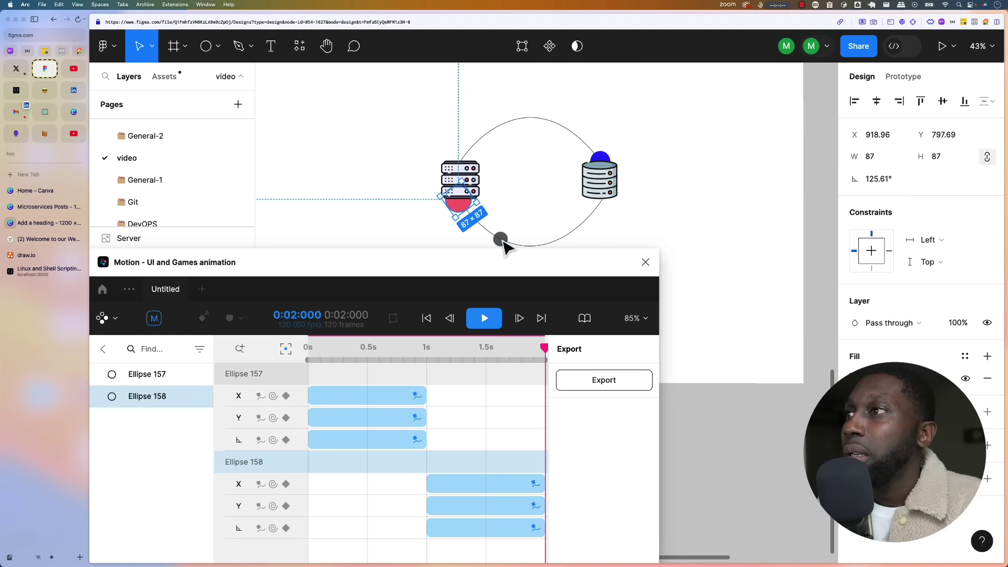
Enable looping and play the two-circle animation continuously, keeping the arcs in view.
key("space")
left_click(637, 218)
scroll(624, 187, "down", 2)
left_click_drag(533, 266, 506, 207)
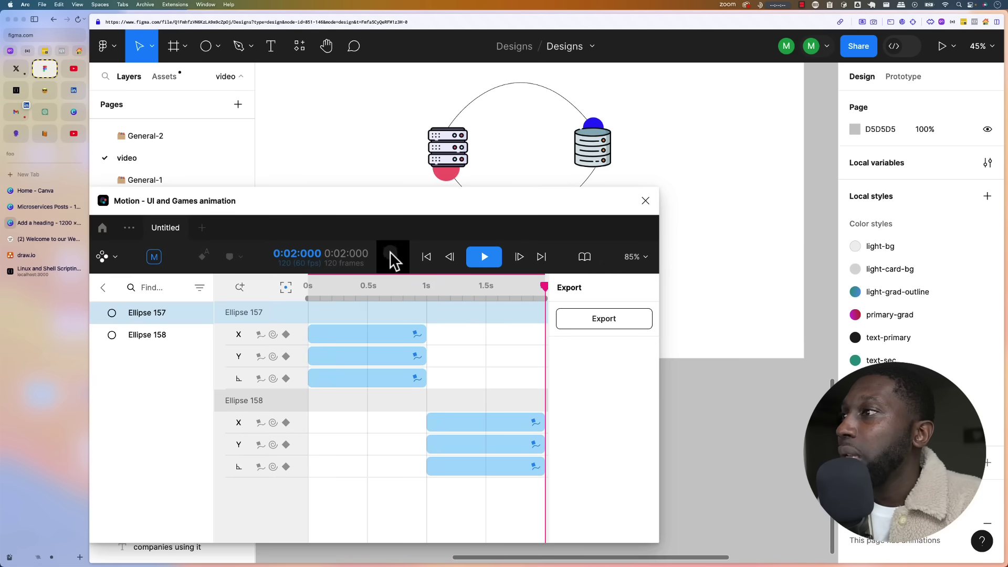
left_click(391, 254)
left_click(485, 261)
left_click_drag(502, 208, 455, 228)
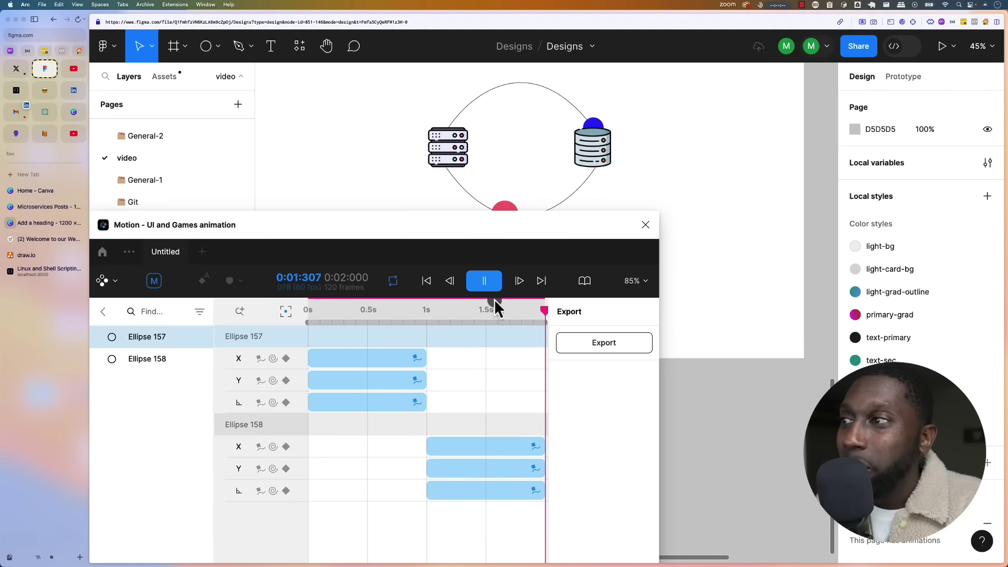
Review the export formats offered for the animation and close the Motion plugin without exporting.
left_click(617, 343)
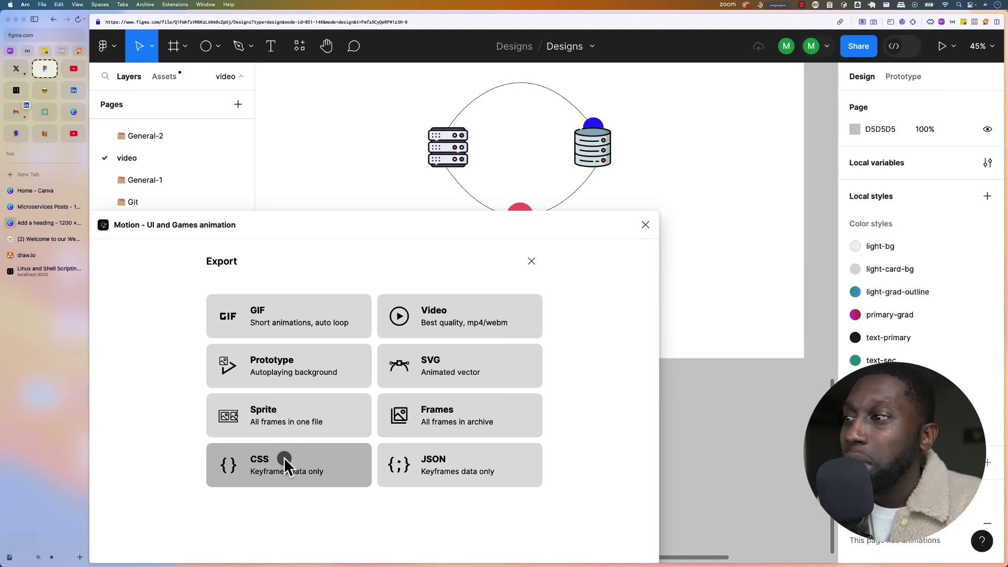
left_click(540, 261)
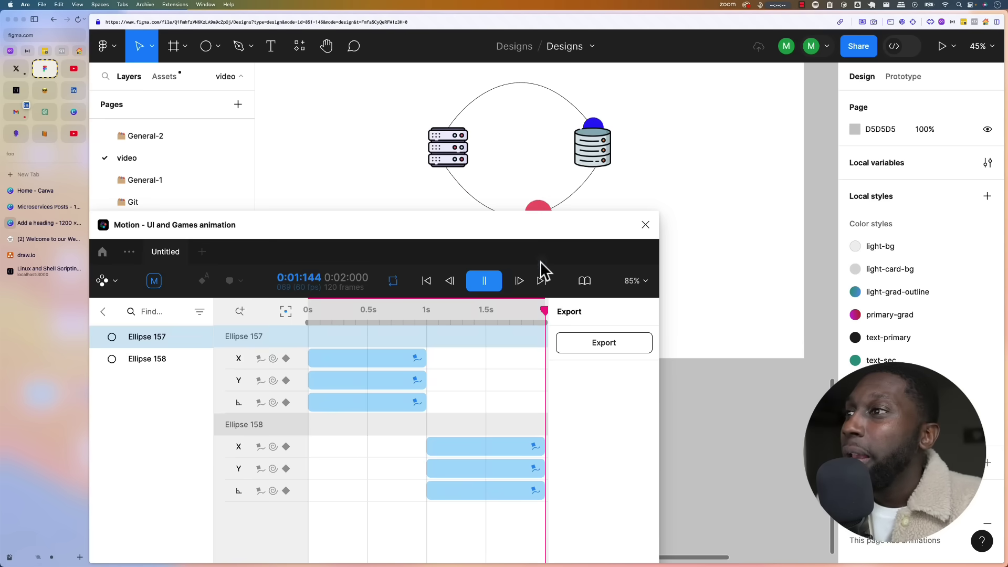
left_click(646, 225)
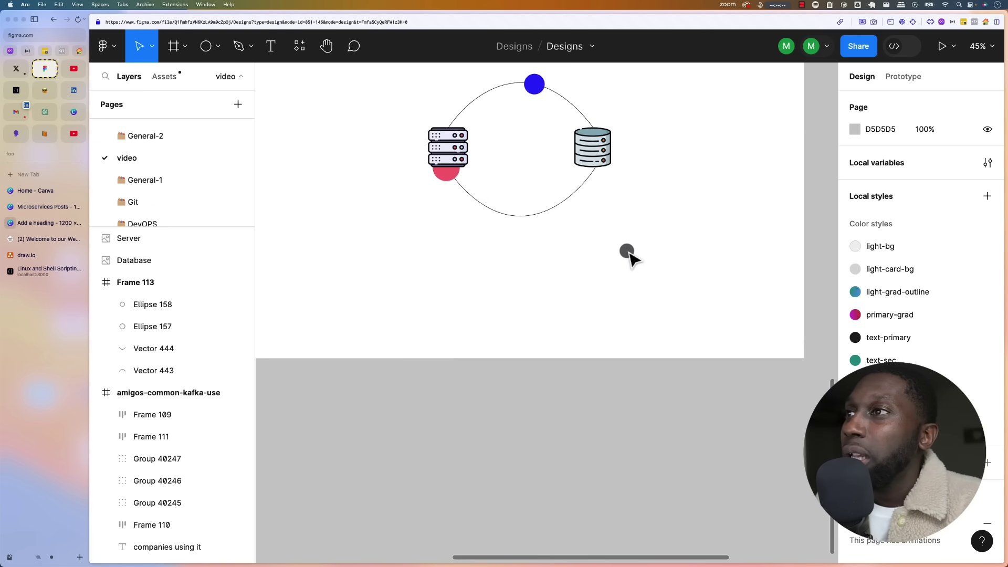
Examine the Monolithic vs Microservices, Load Balancing Algorithms and Kafka Common Applications graphics on the page.
scroll(629, 254, "down", 5)
scroll(629, 254, "up", 5)
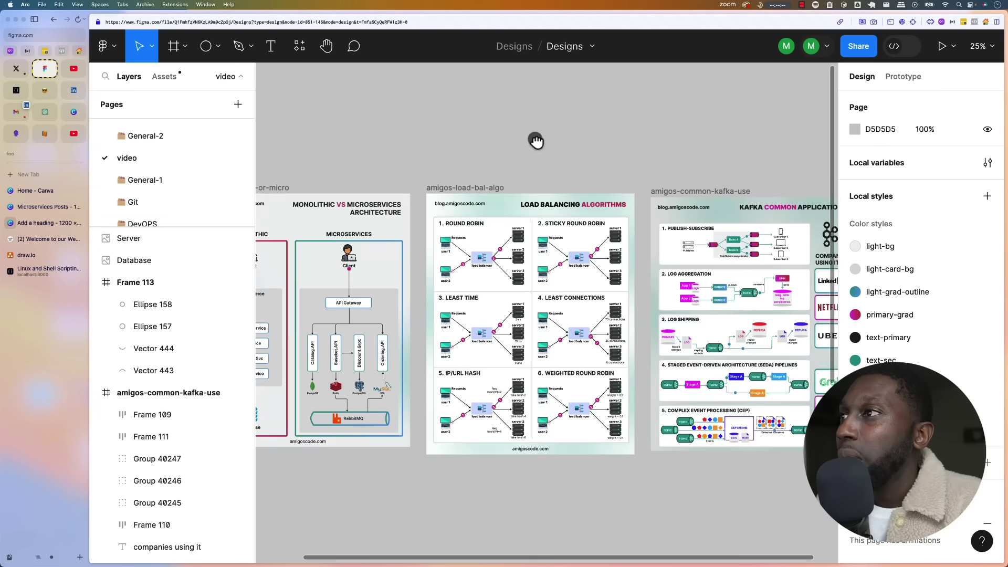
scroll(599, 158, "up", 3)
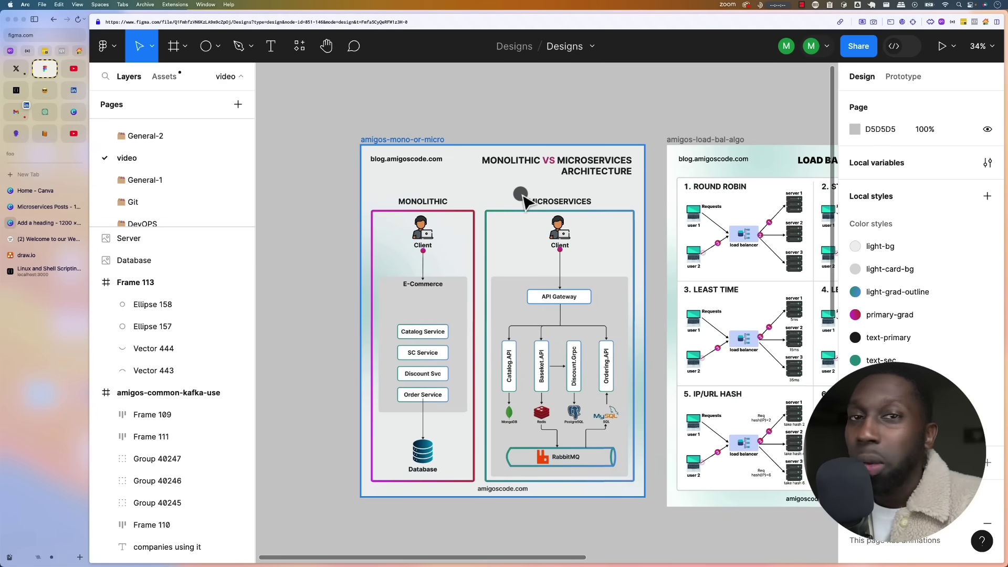
scroll(522, 199, "up", 1)
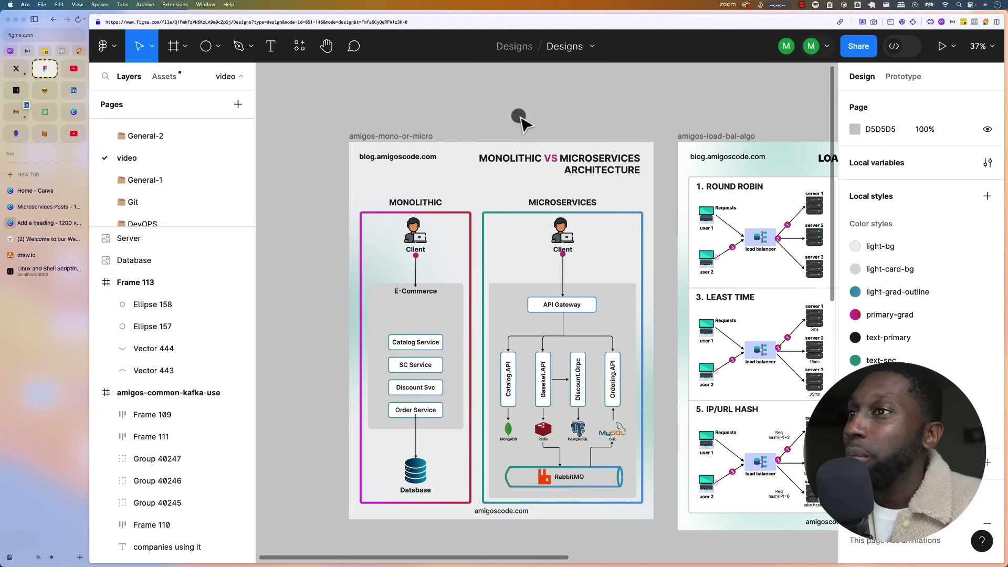
scroll(577, 112, "right", 10)
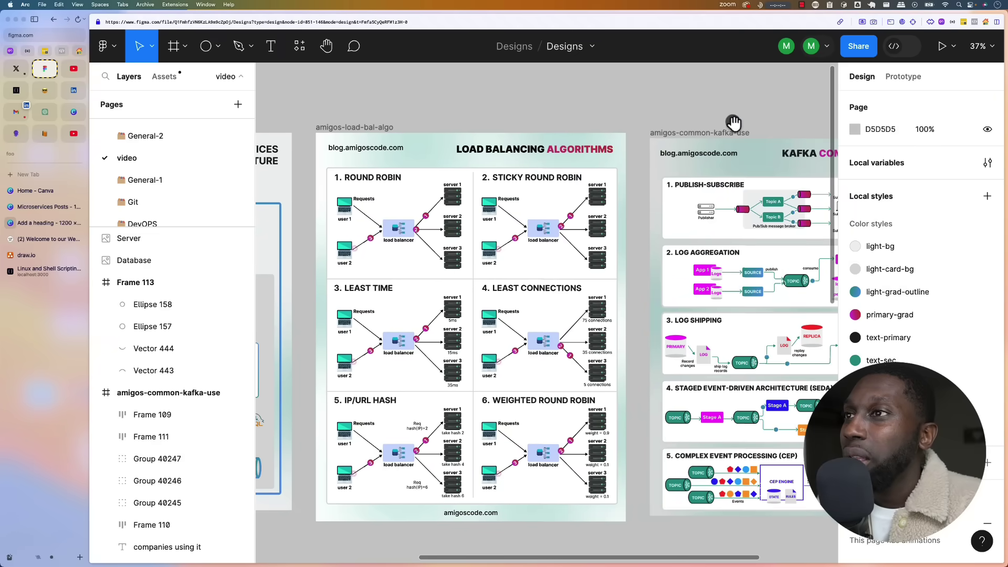
scroll(734, 124, "right", 8)
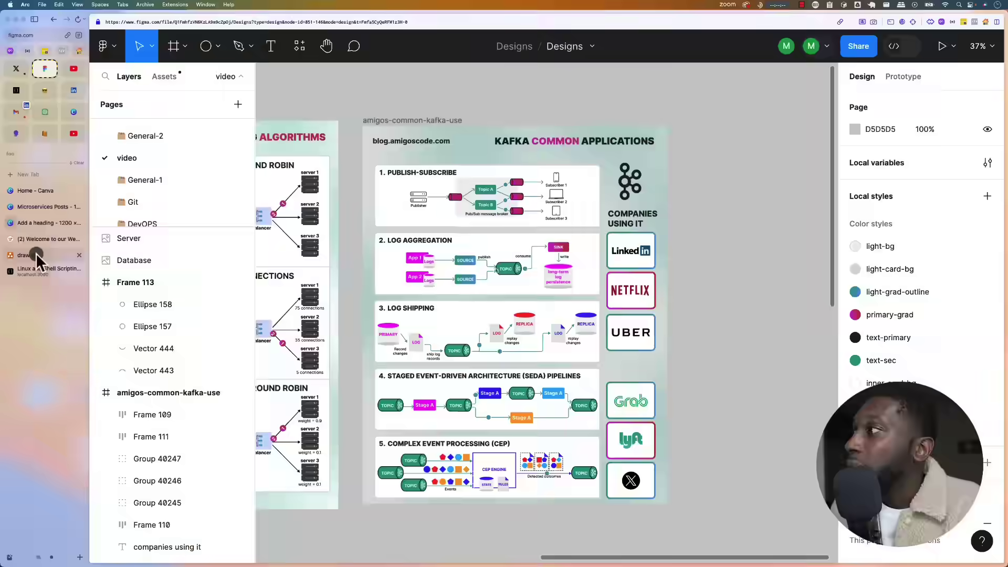
Switch to draw.io, start a blank diagram and place a cylinder in the right half of the canvas.
left_click(35, 255)
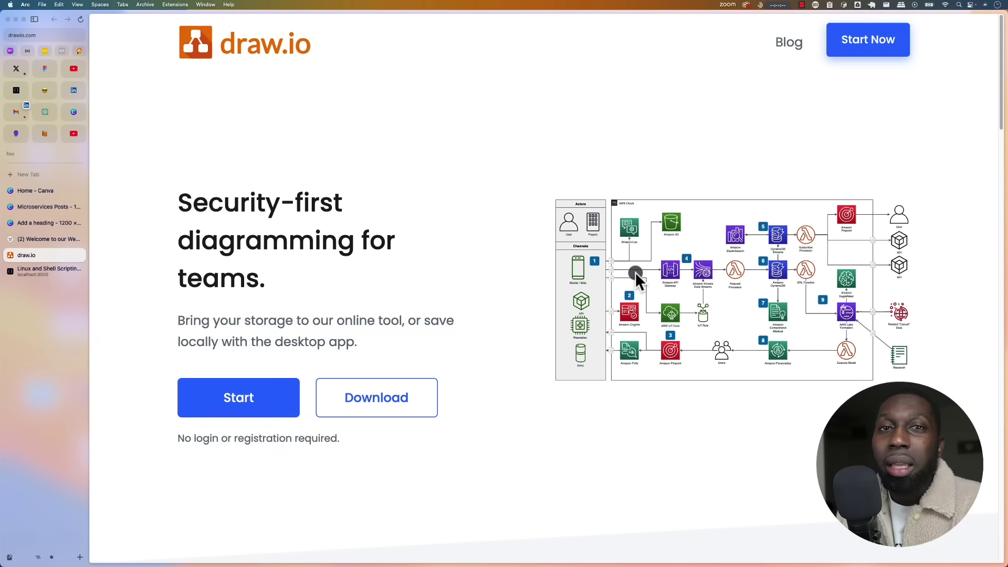
left_click(243, 399)
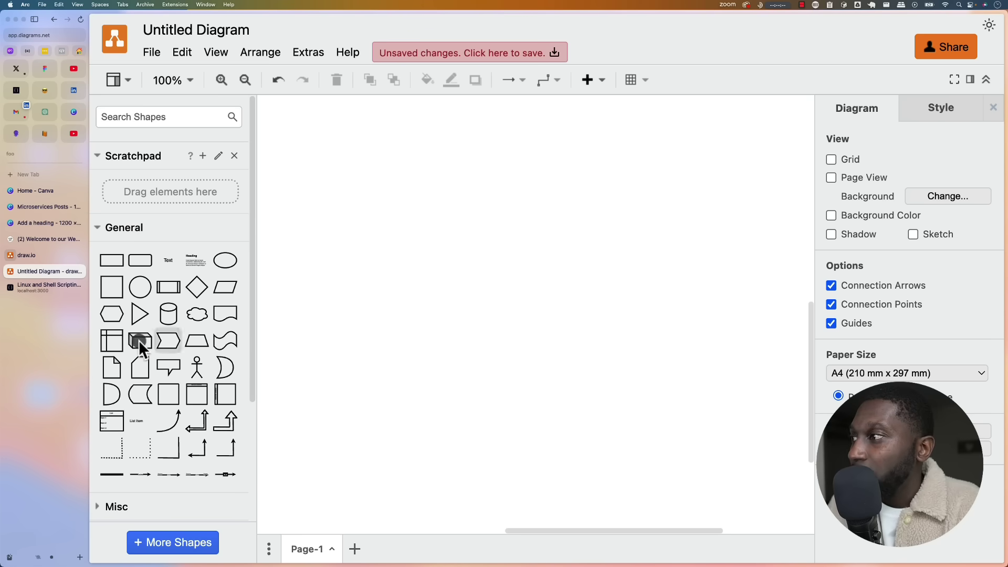
left_click(170, 315)
left_click_drag(562, 333, 734, 321)
Add an Actor figure to the left of the cylinder and align it at the same height.
left_click(199, 370)
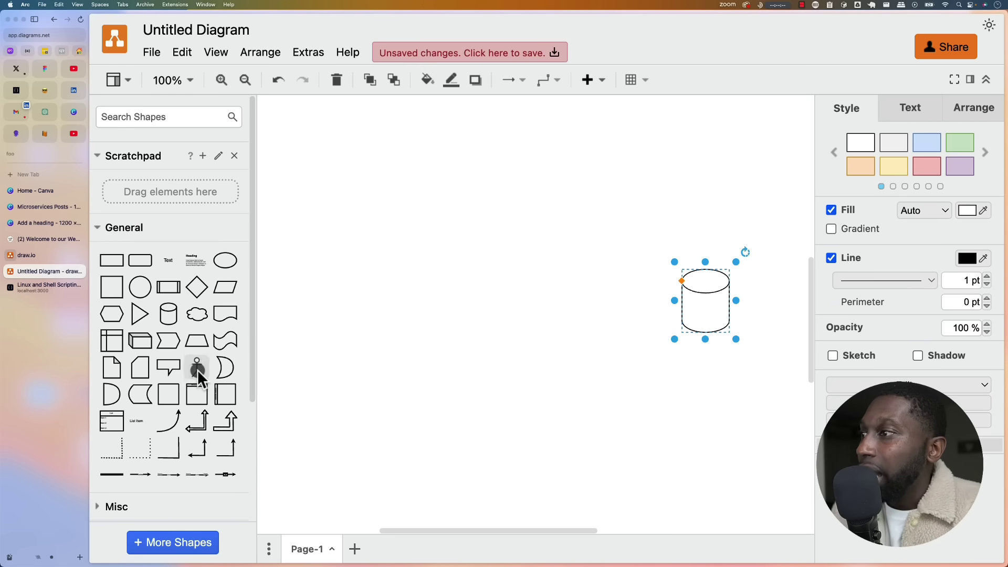
left_click_drag(540, 286, 480, 295)
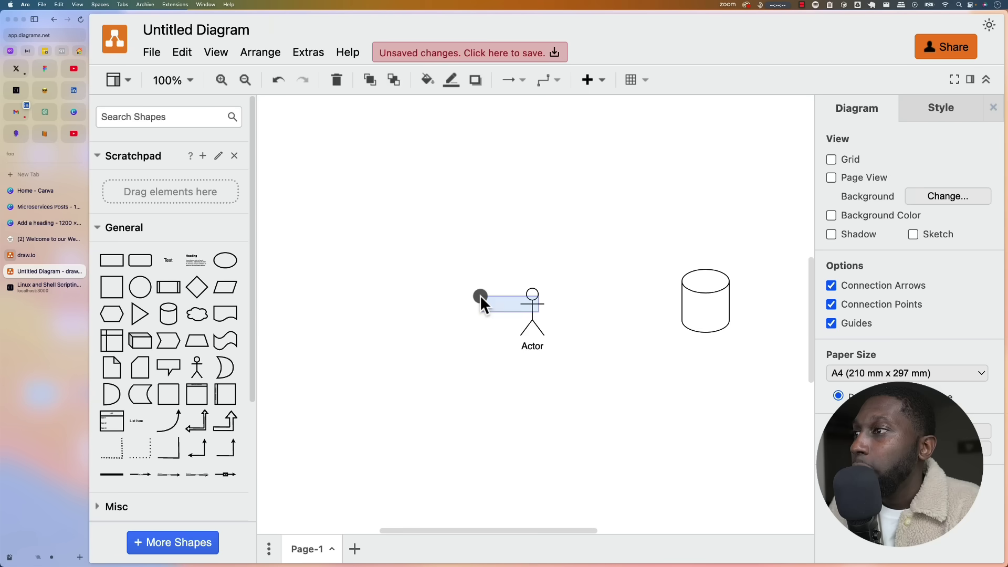
left_click(534, 317)
left_click_drag(534, 317, 533, 302)
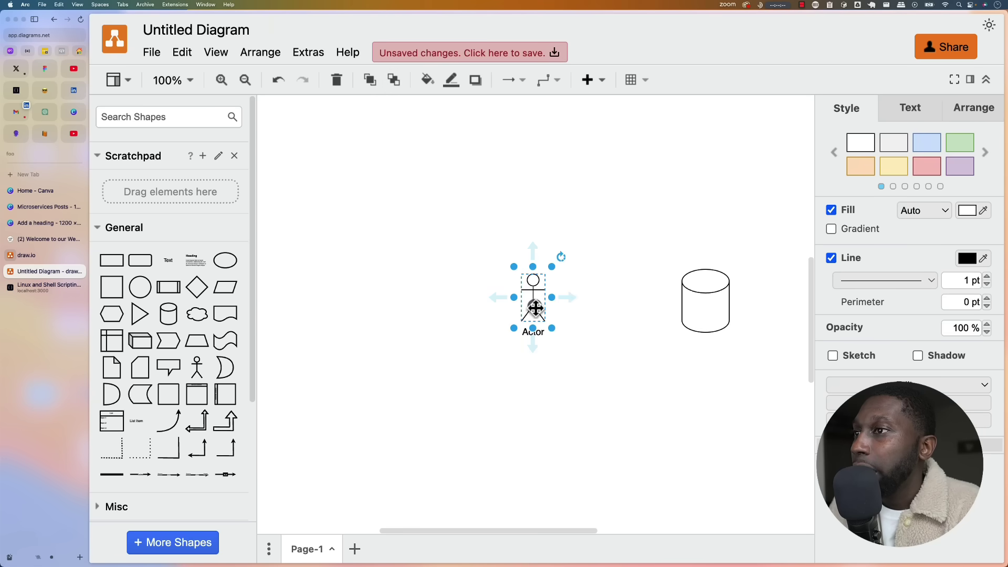
Draw a horizontal arrow from the actor toward the cylinder and detach both ends so they sit clear of the shapes.
scroll(567, 370, "right", 3)
scroll(567, 370, "up", 2)
scroll(567, 367, "up", 5)
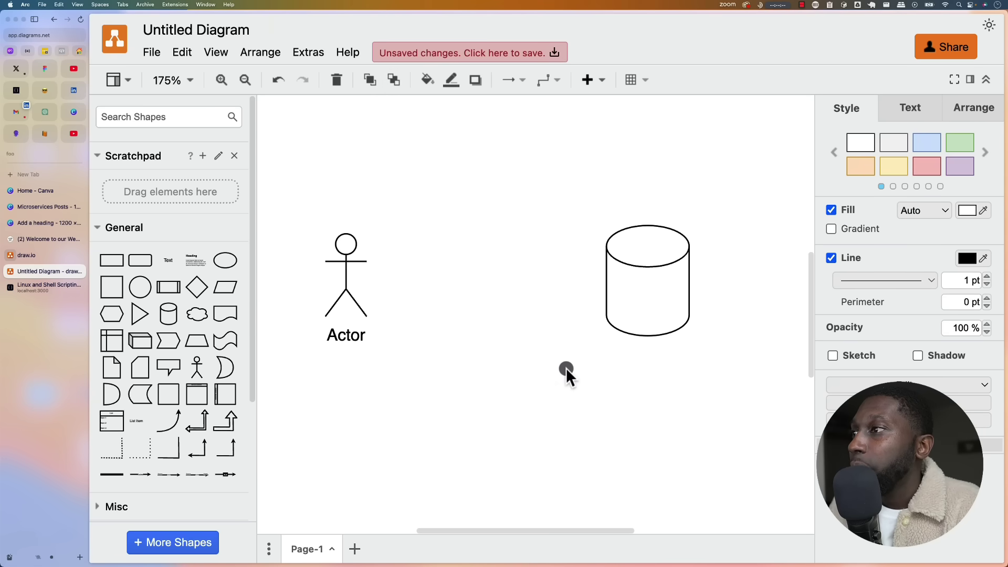
scroll(566, 367, "left", 2)
scroll(566, 367, "down", 2)
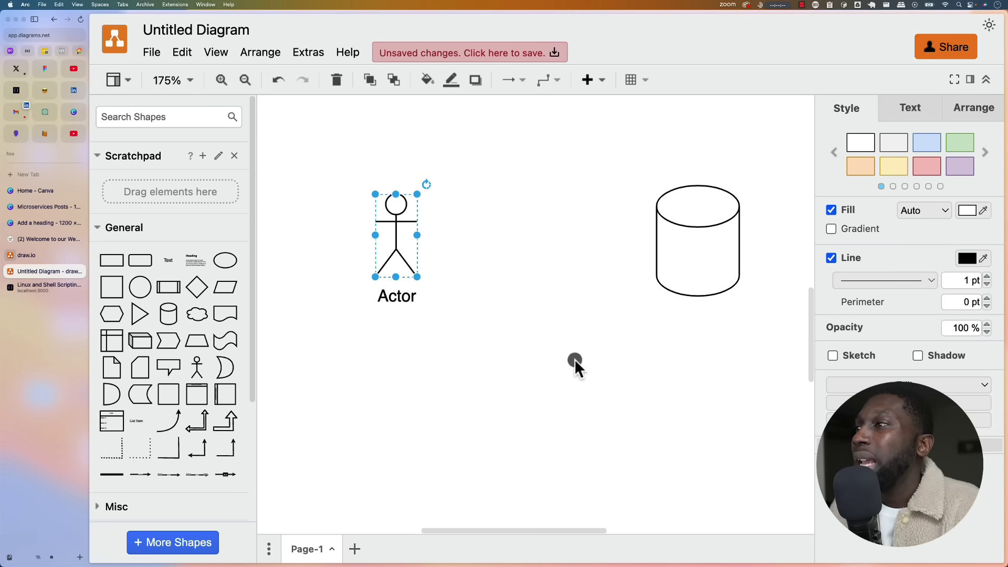
left_click(577, 364)
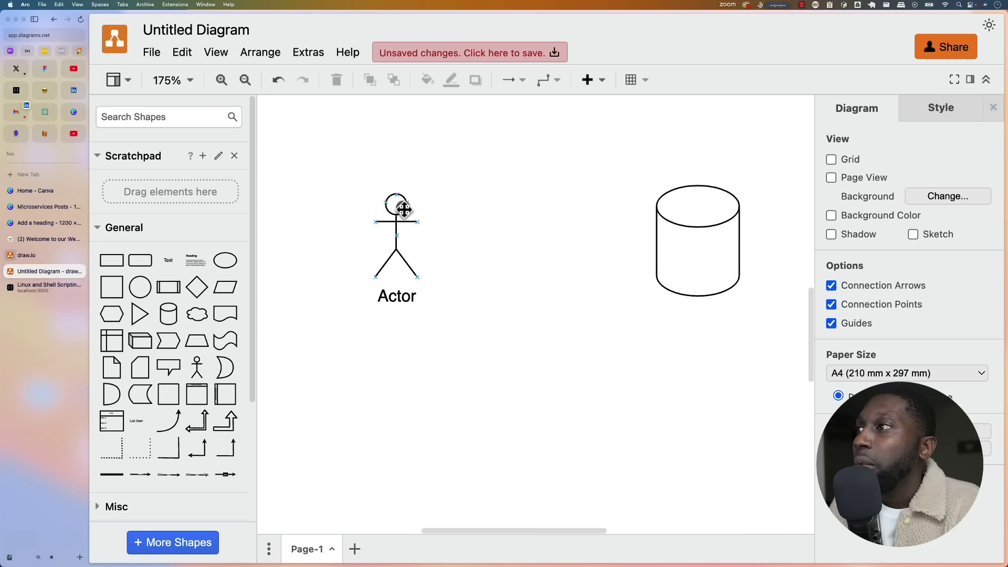
left_click_drag(407, 201, 647, 202)
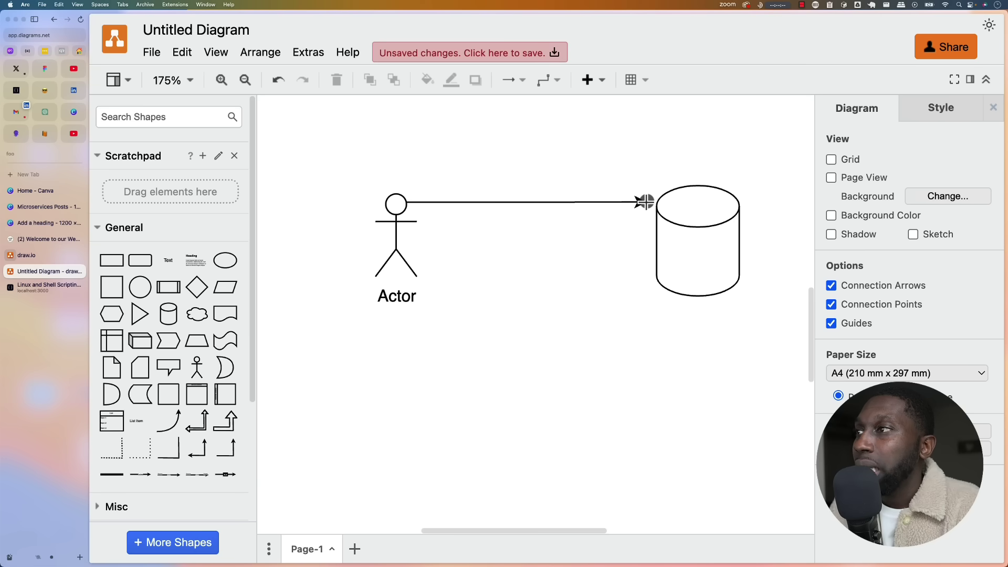
left_click_drag(405, 207, 446, 205)
left_click_drag(655, 203, 633, 210)
left_click(524, 212)
left_click(524, 213)
left_click_drag(518, 210, 519, 217)
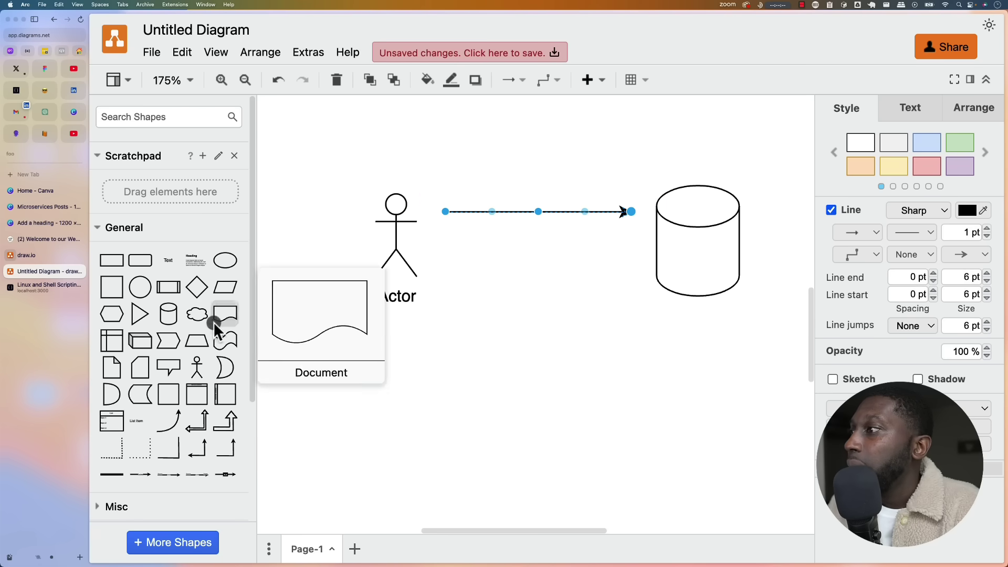
Draw a horizontal return arrow below the first one, from the cylinder's left side back toward the actor.
left_click(631, 309)
left_click_drag(653, 277, 435, 275)
left_click(560, 322)
left_click(637, 274)
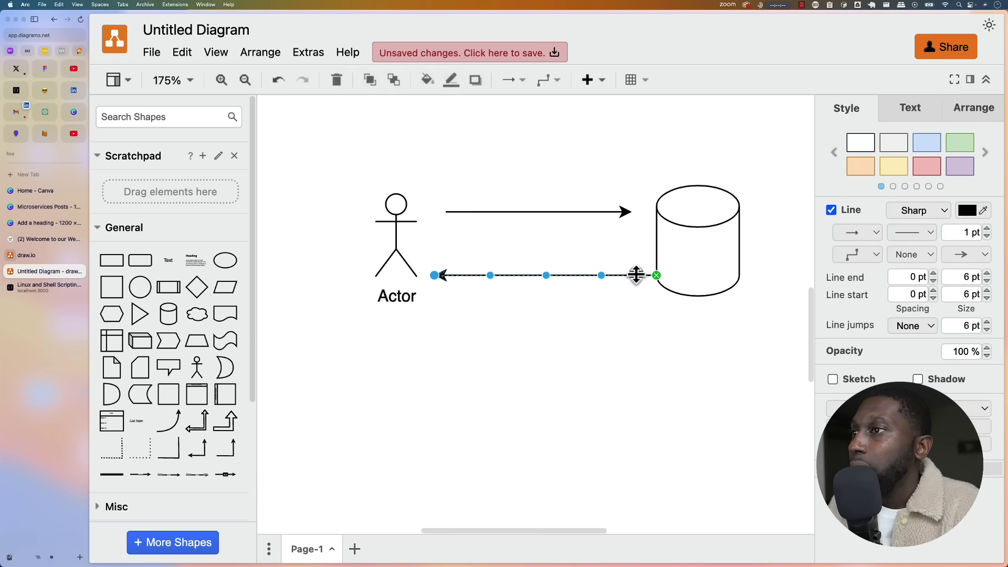
left_click(630, 286)
left_click(625, 275)
left_click(555, 288)
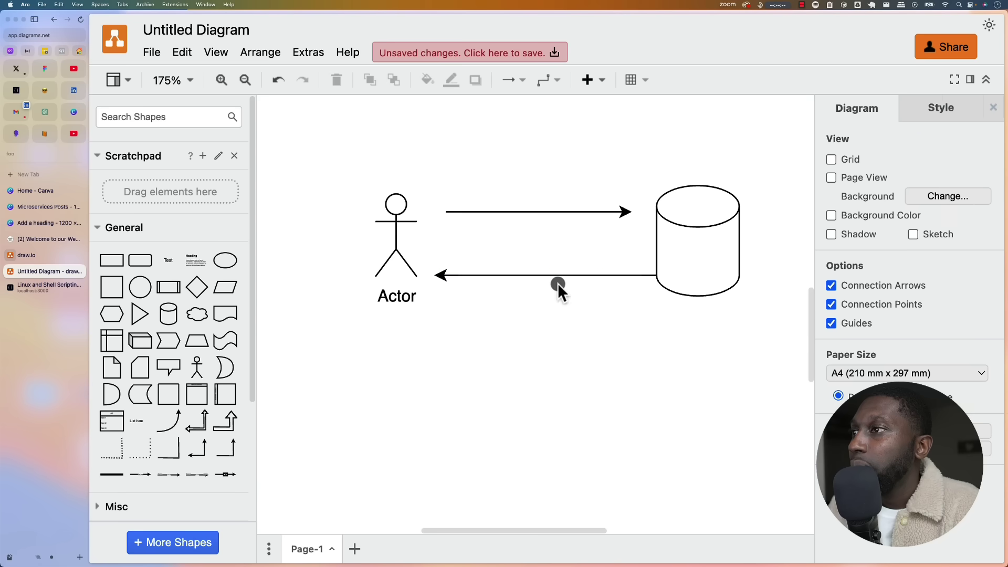
Detach the lower return arrow's start from the cylinder and shorten it to leave a gap beside the shape.
left_click(603, 277)
left_click_drag(603, 278, 434, 274)
left_click_drag(648, 277, 622, 274)
left_click(636, 309)
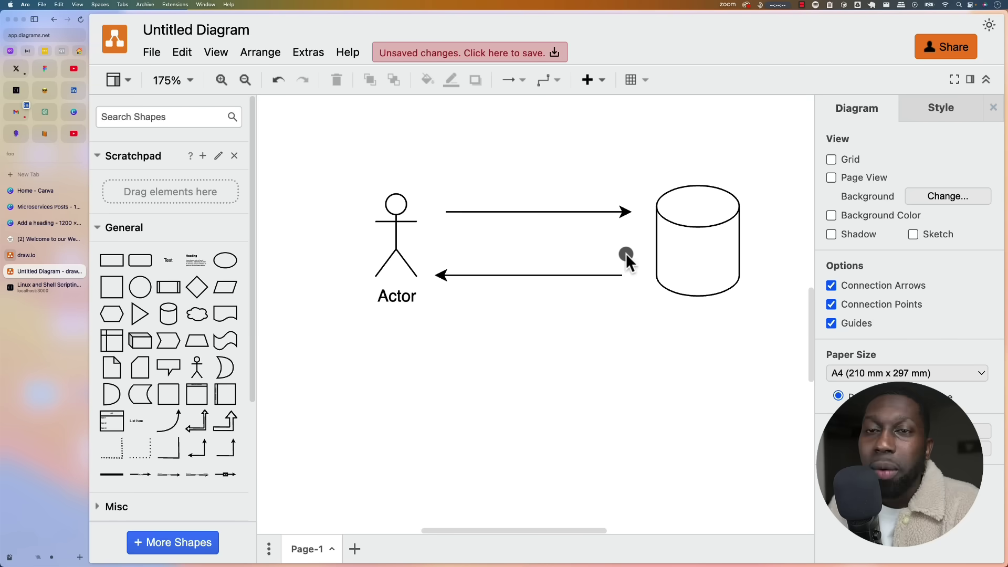
Select all the edges in the diagram and turn on flow animation for both arrows.
left_click(517, 212)
left_click(512, 284)
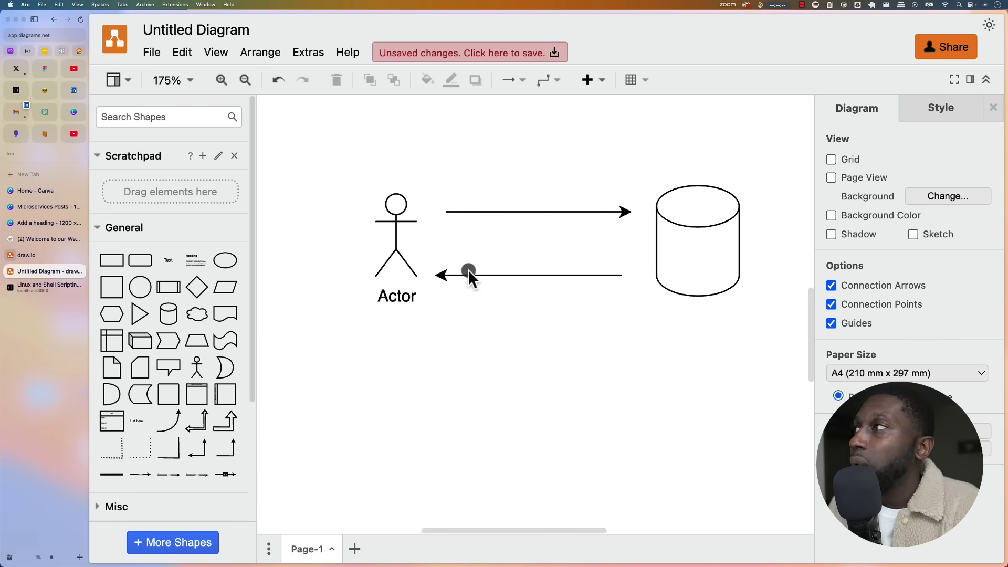
key("super+shift+i")
left_click(181, 49)
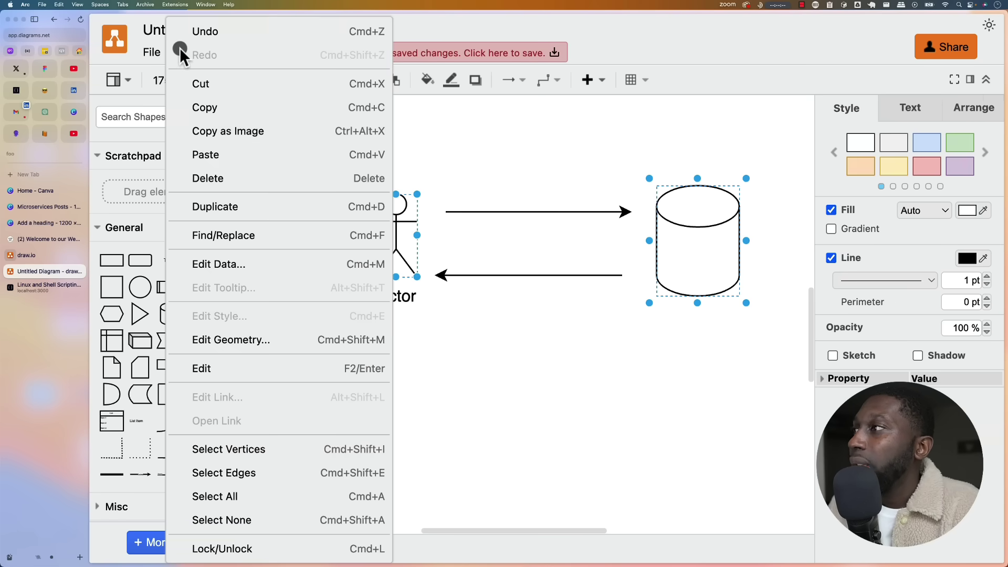
left_click(235, 473)
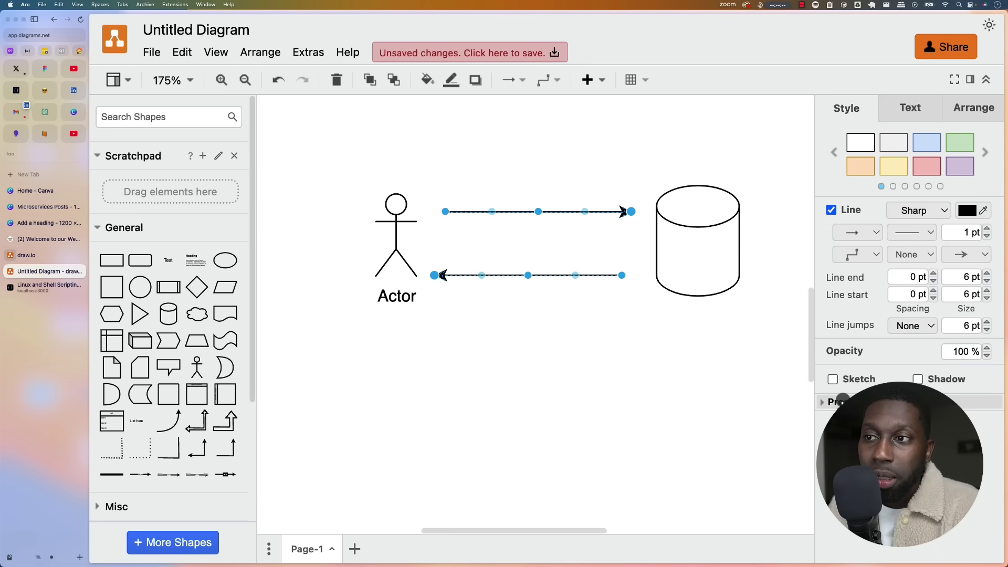
left_click(838, 402)
scroll(906, 263, "down", 10)
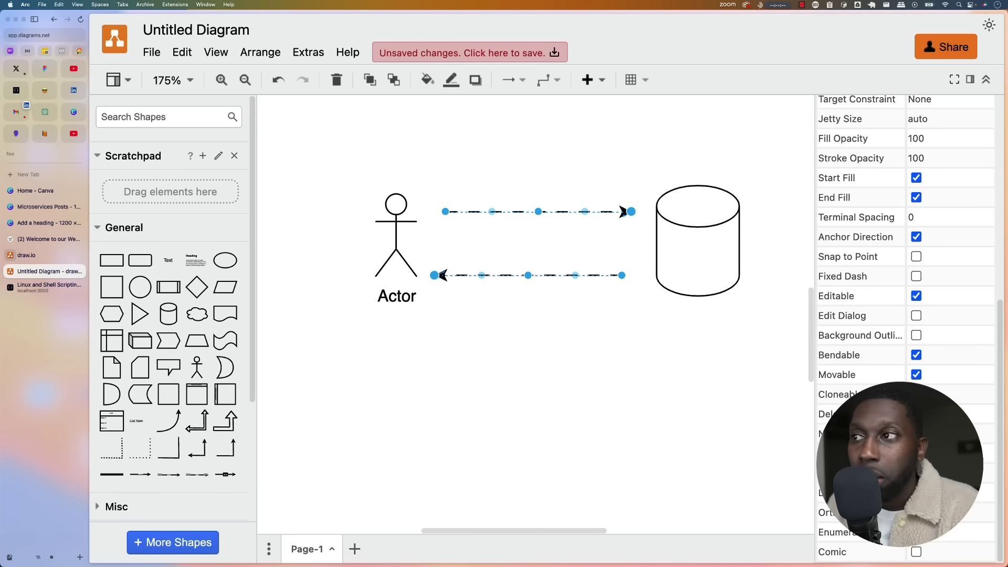
left_click(659, 376)
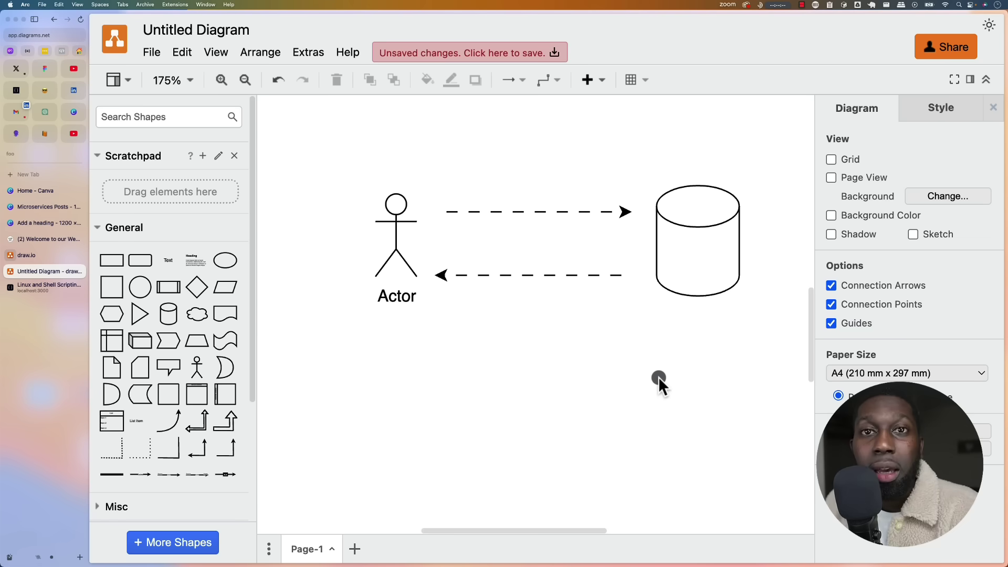